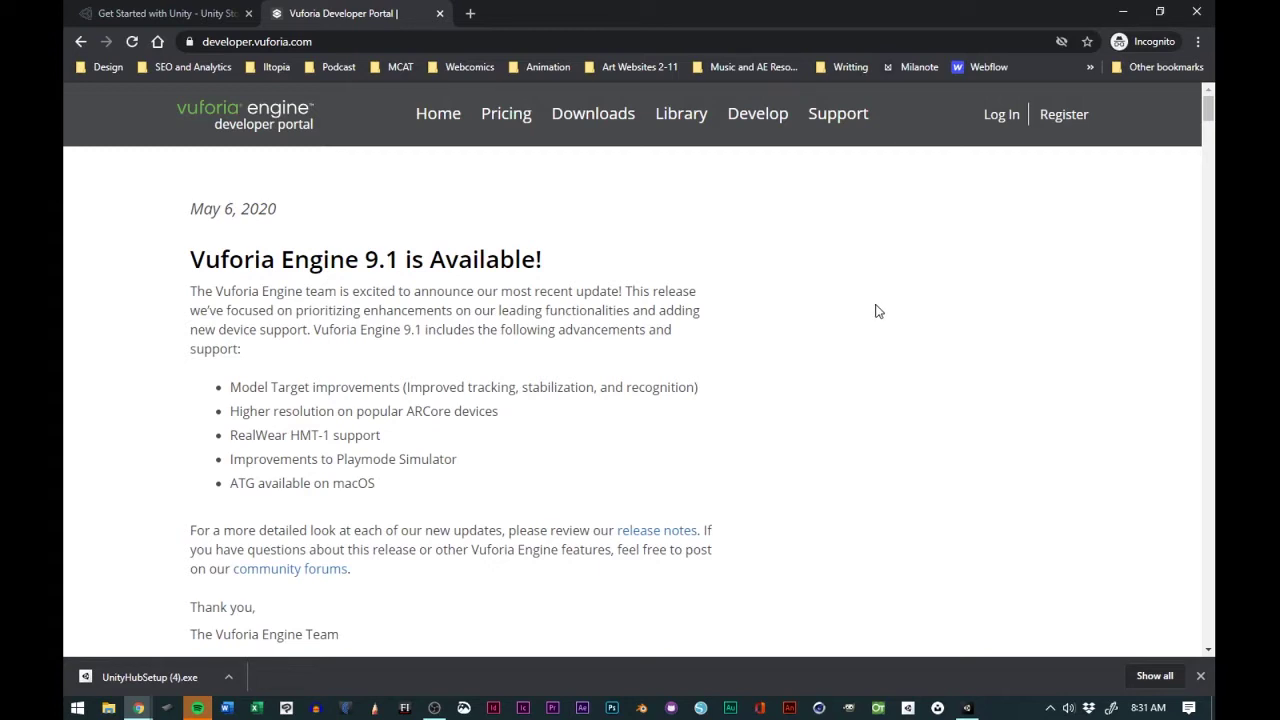
# Dismiss the UnityHubSetup download notice and review the Vuforia Engine 9.1 announcement post.
pyautogui.click(1200, 676)
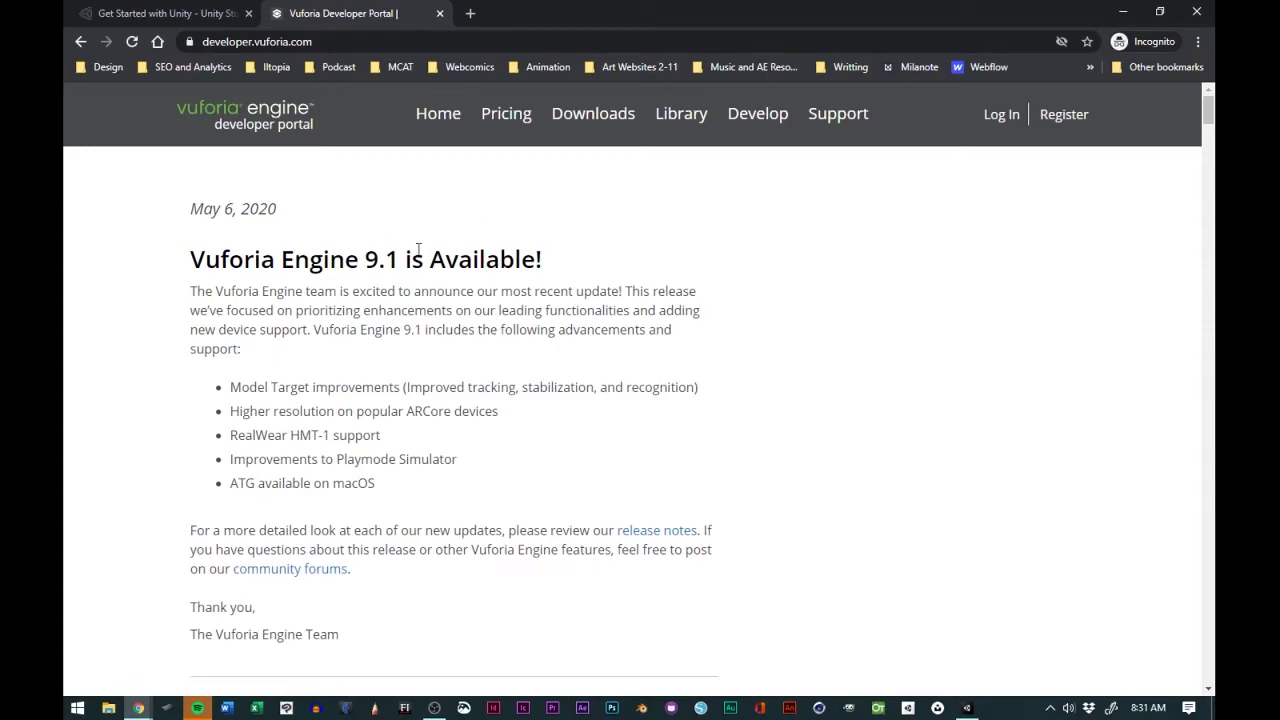
pyautogui.scroll(-10, 574, 350)
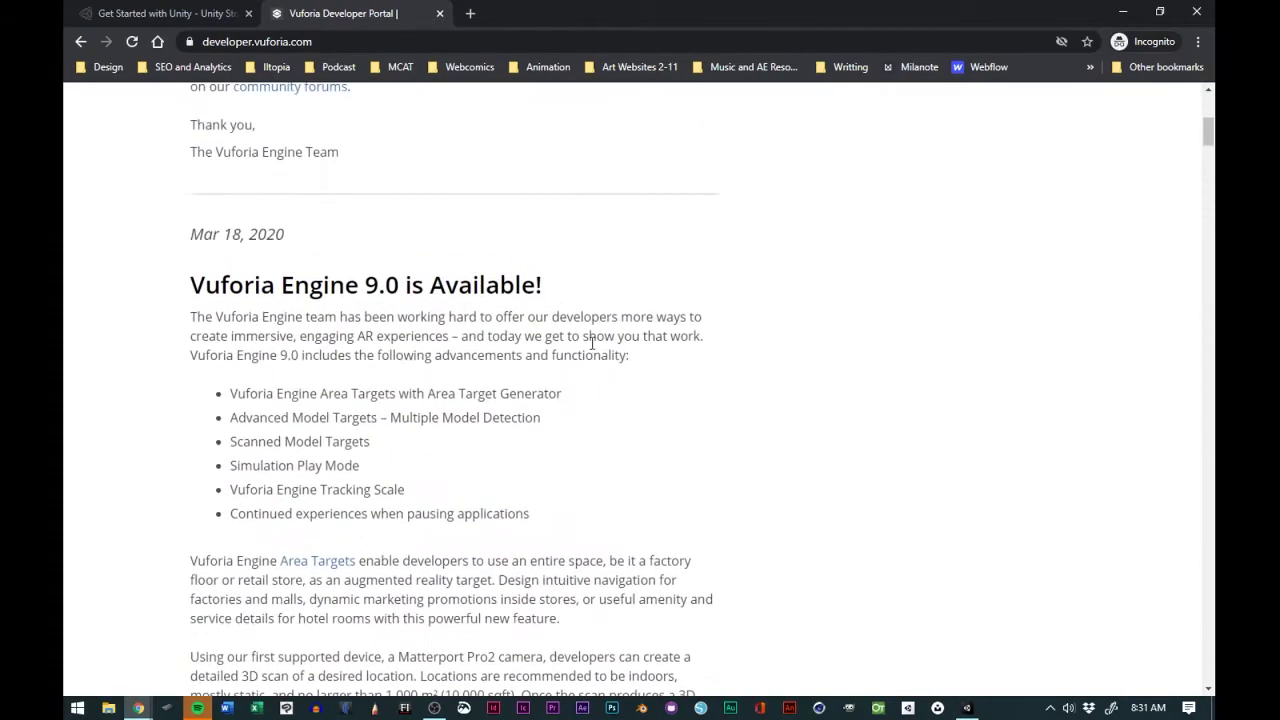
pyautogui.scroll(6, 658, 343)
pyautogui.scroll(4, 660, 340)
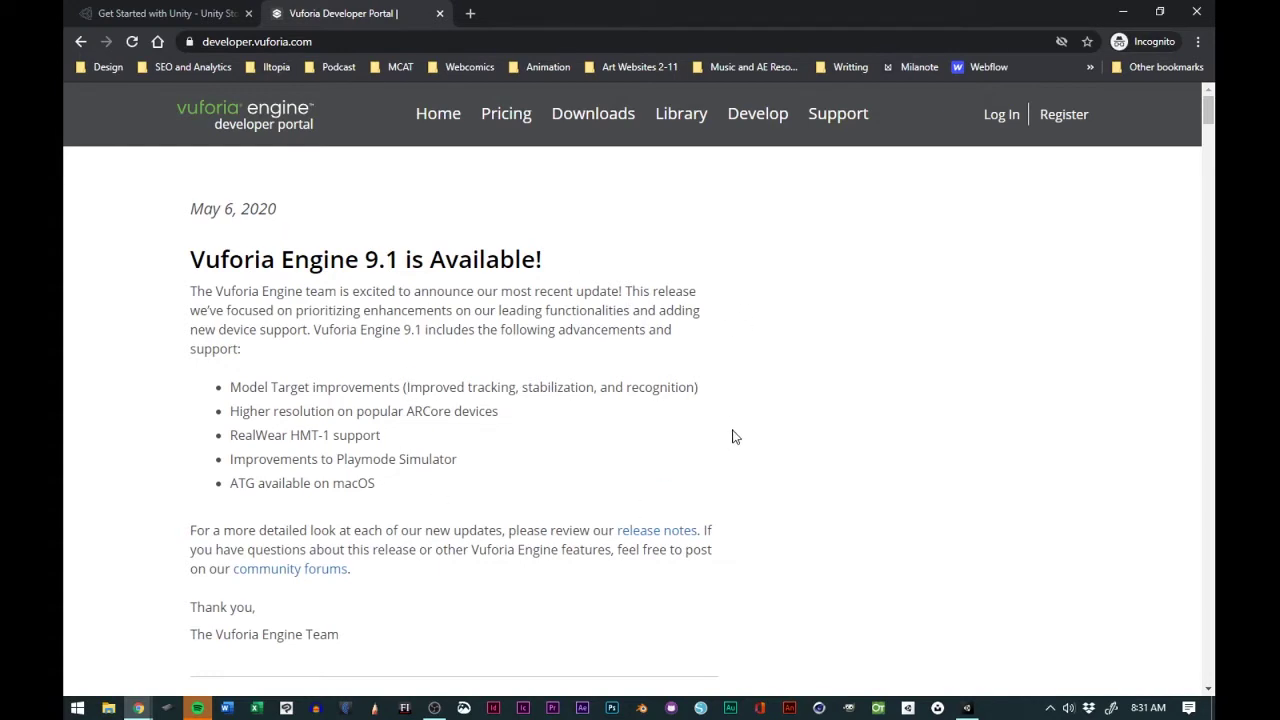
# Log in to the Vuforia Developer Portal with the saved autofill account credentials.
pyautogui.click(998, 116)
pyautogui.click(456, 344)
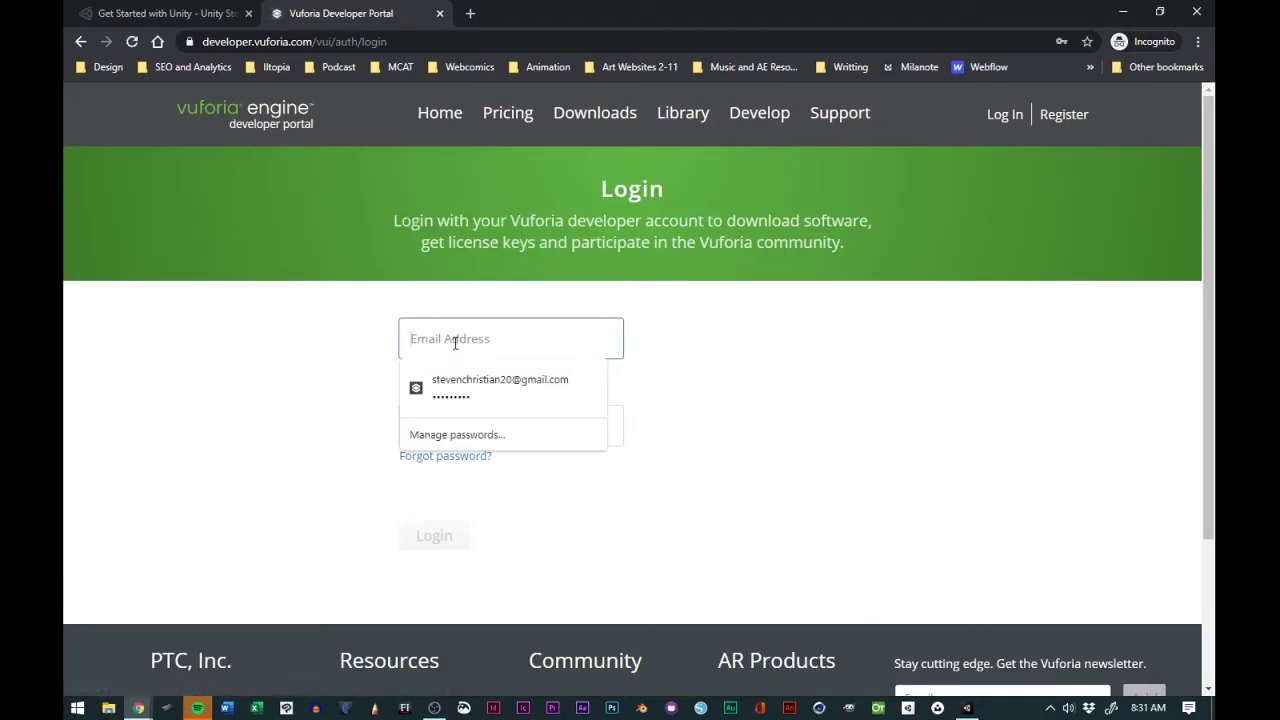
pyautogui.click(452, 388)
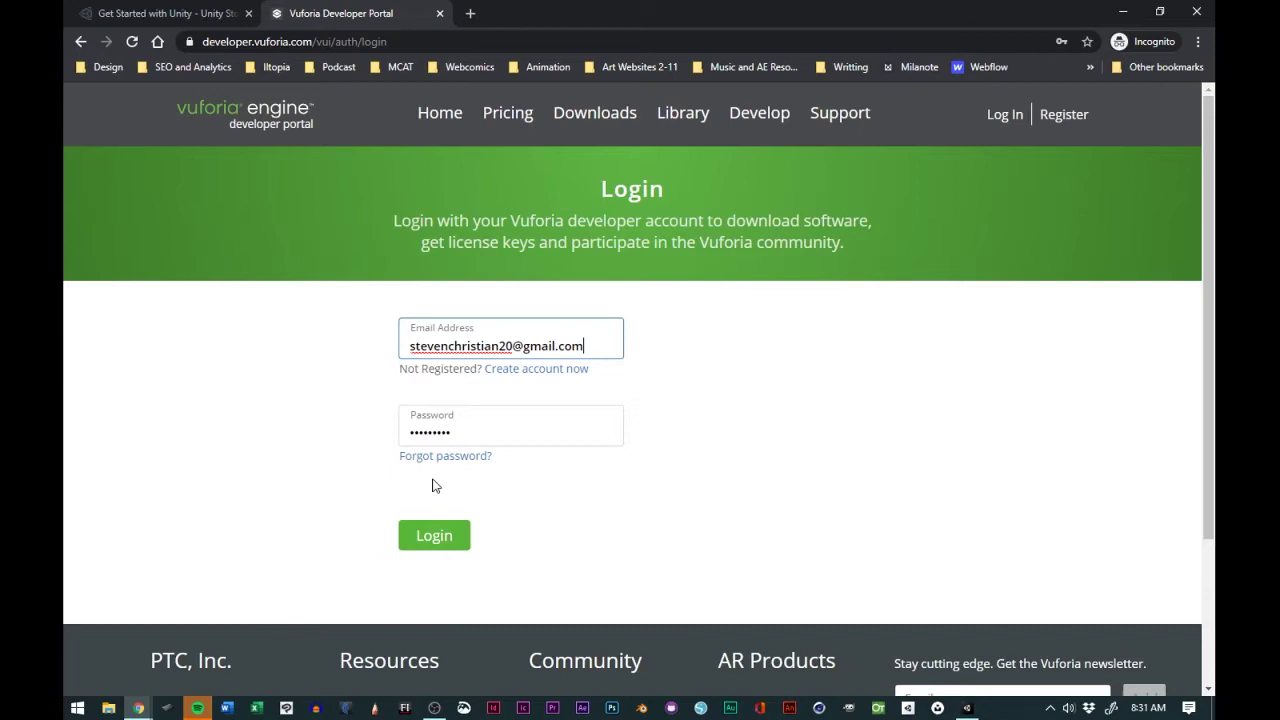
pyautogui.click(428, 537)
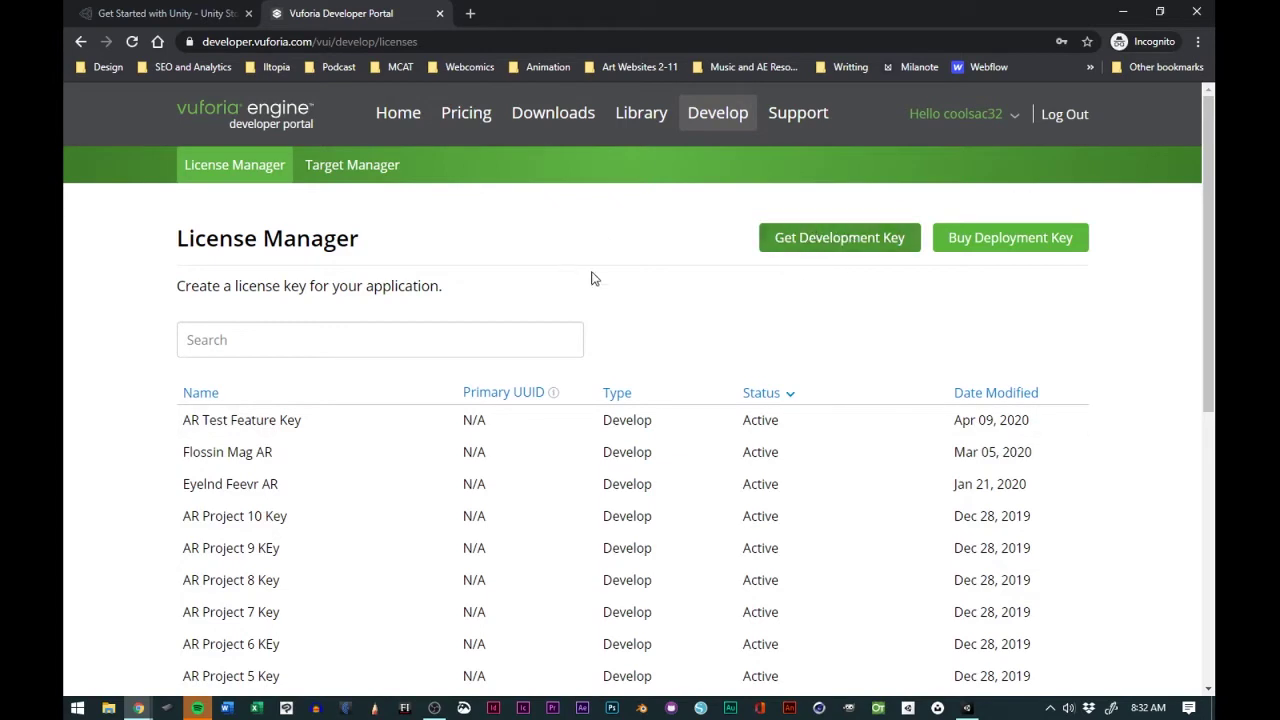
# Start a new development key, accept the developer agreement, and return to License Manager.
pyautogui.click(828, 240)
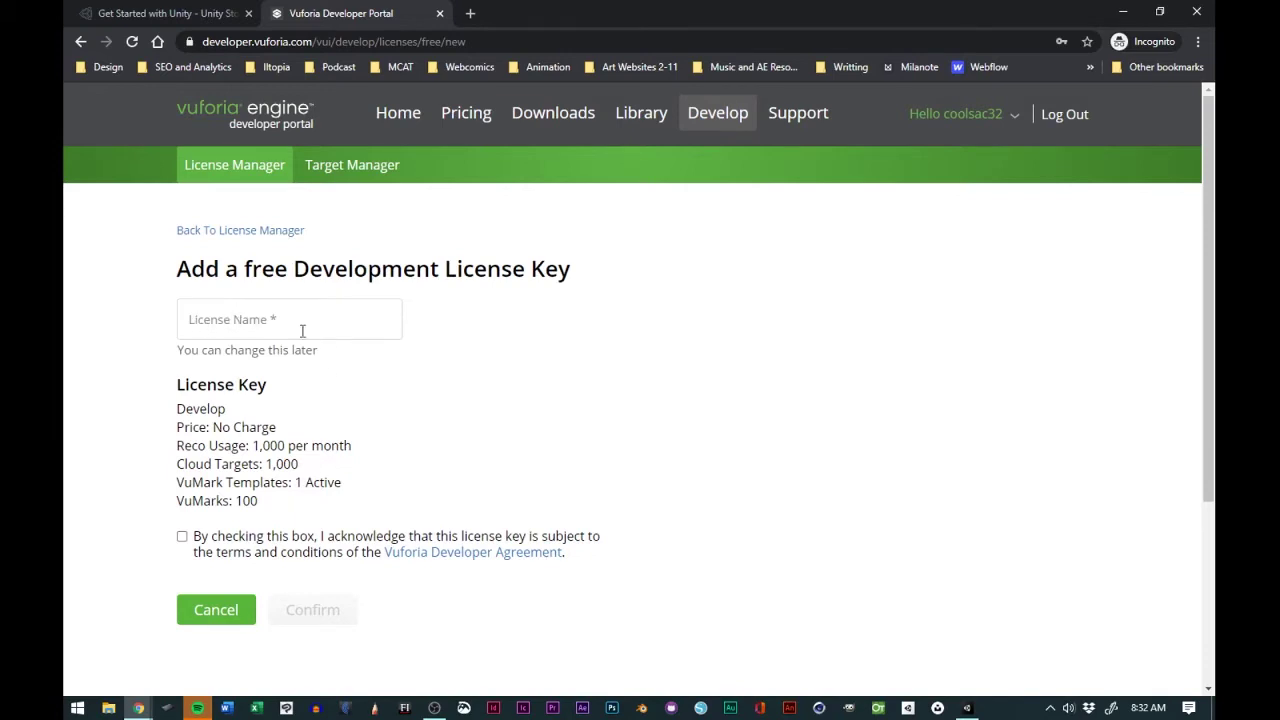
pyautogui.scroll(-2, 320, 470)
pyautogui.click(182, 376)
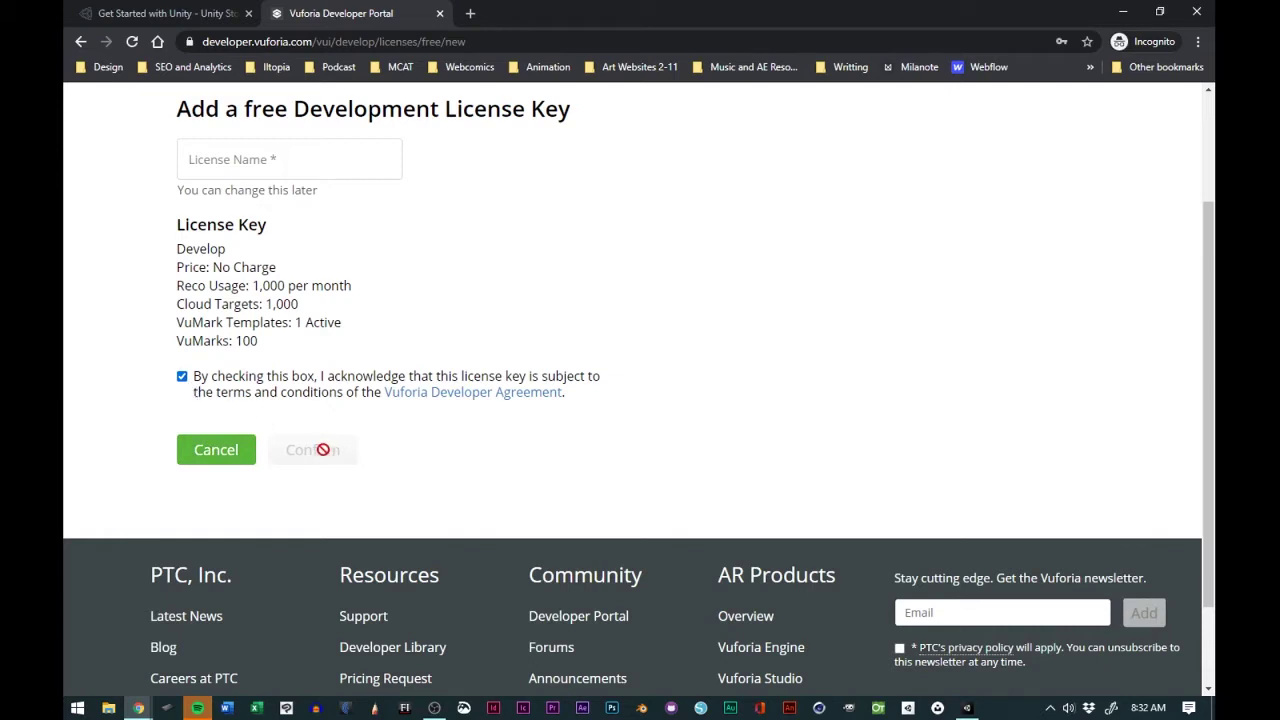
pyautogui.scroll(2, 450, 443)
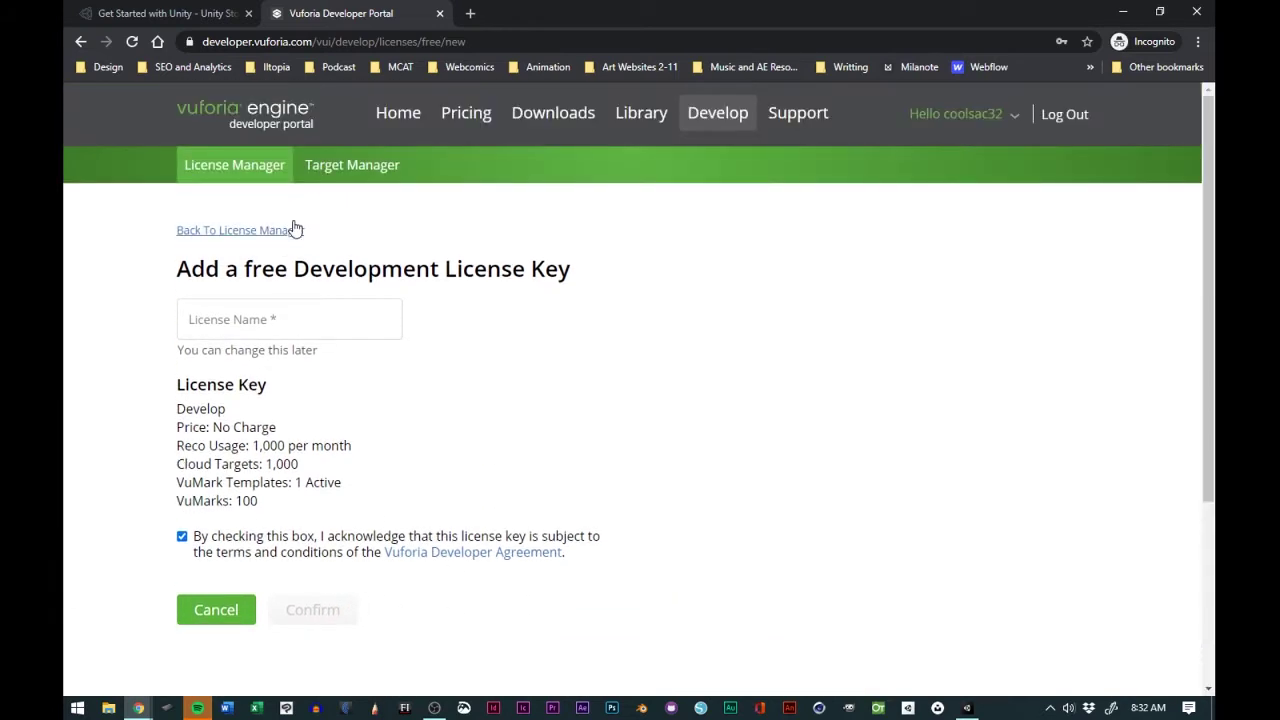
pyautogui.click(242, 231)
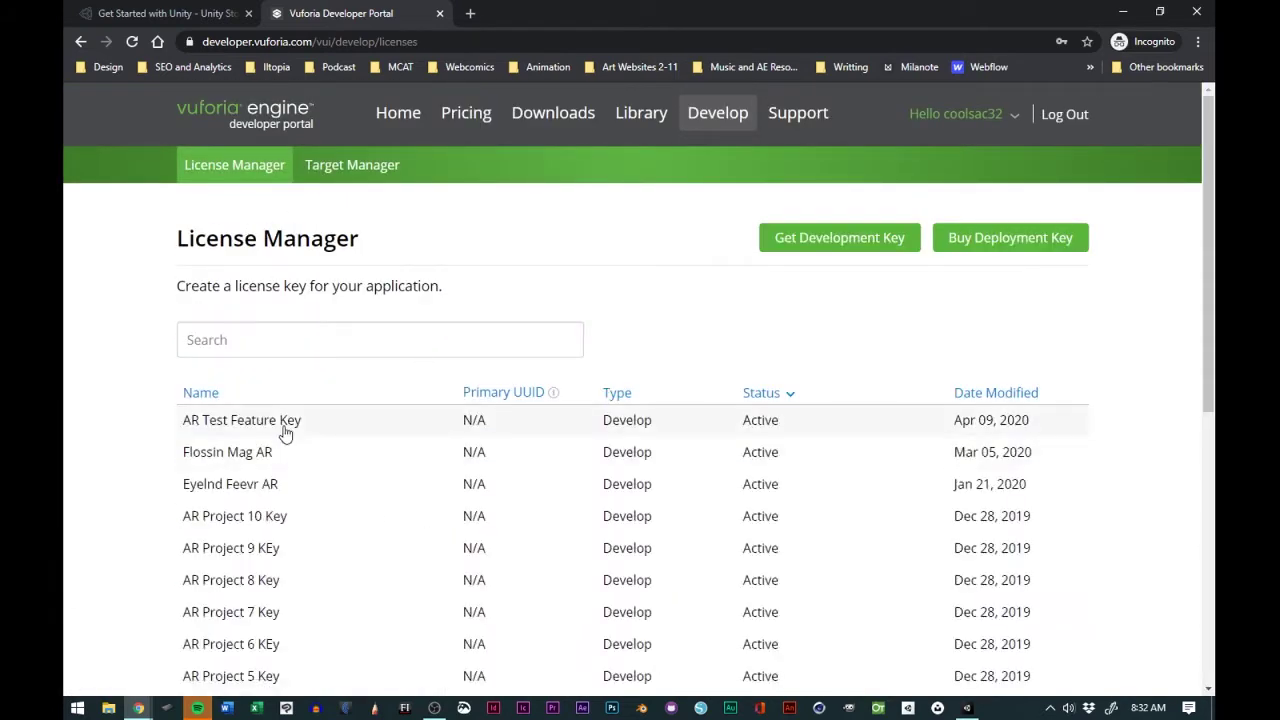
# Open the AR Test Feature Key details to reveal its license key.
pyautogui.click(285, 428)
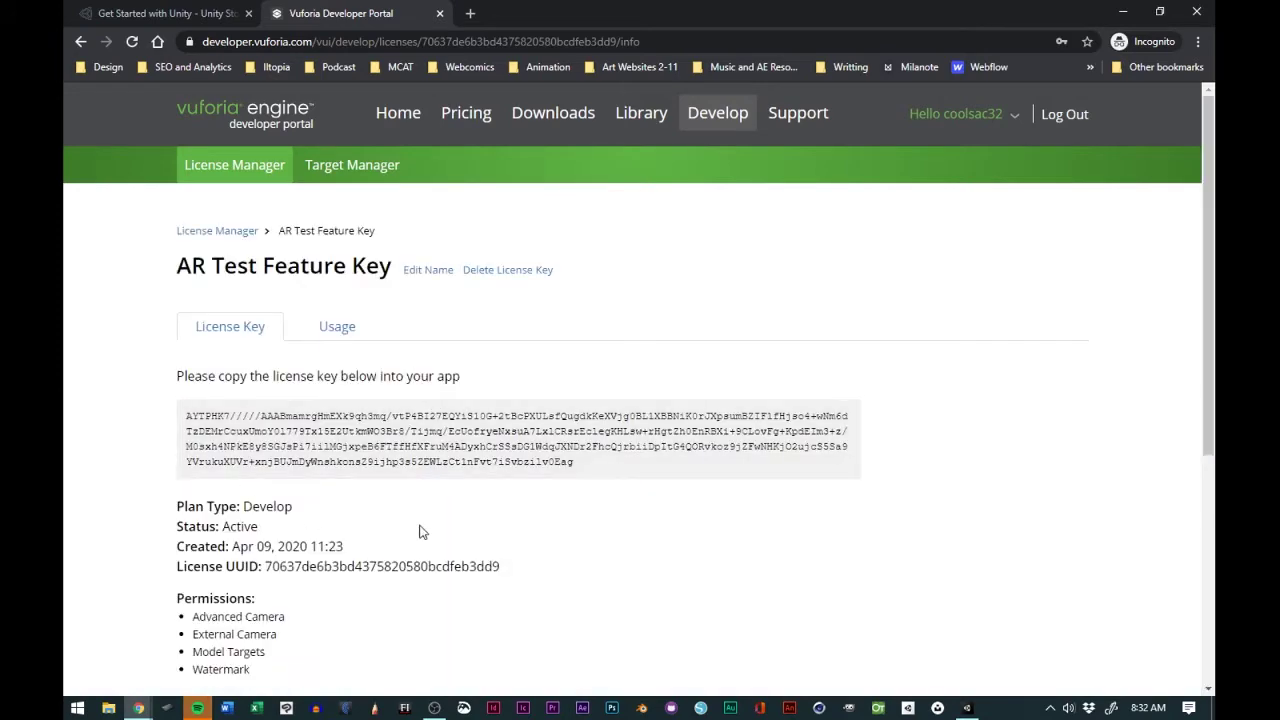
pyautogui.scroll(-2, 420, 532)
pyautogui.scroll(2, 409, 509)
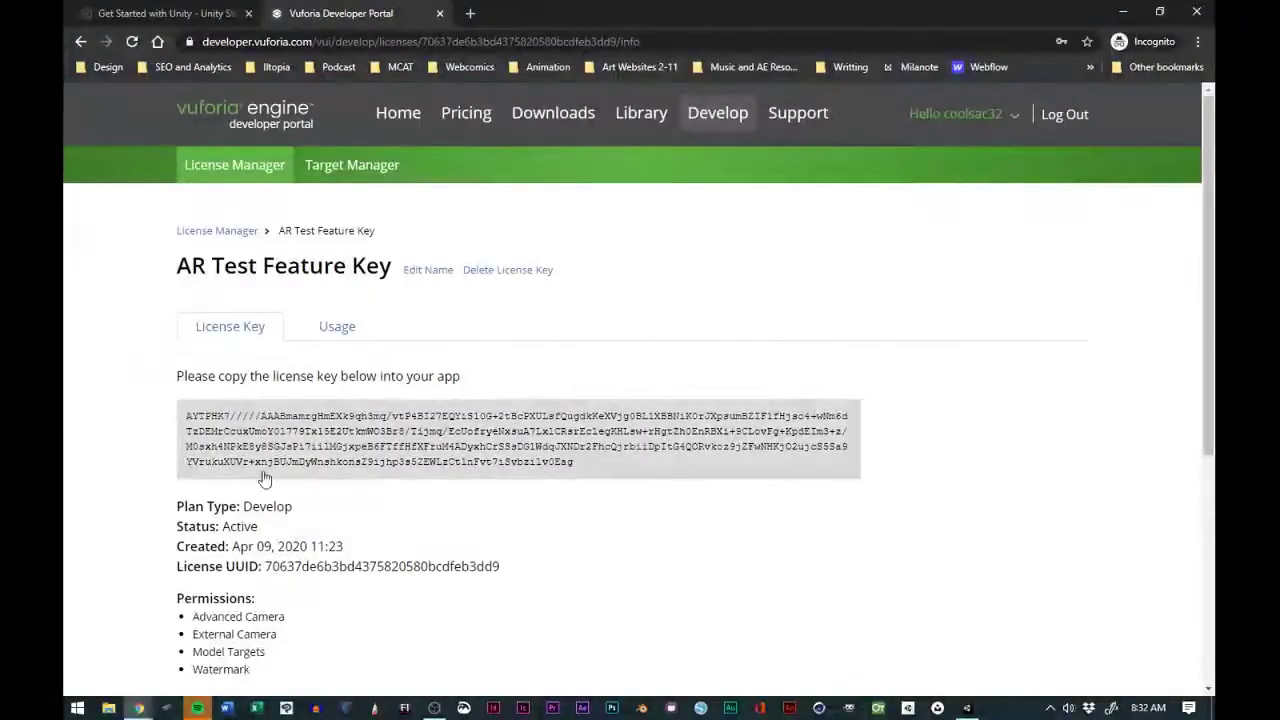
# Open the Vuforia Downloads page in a new browser tab.
pyautogui.rightClick(553, 106)
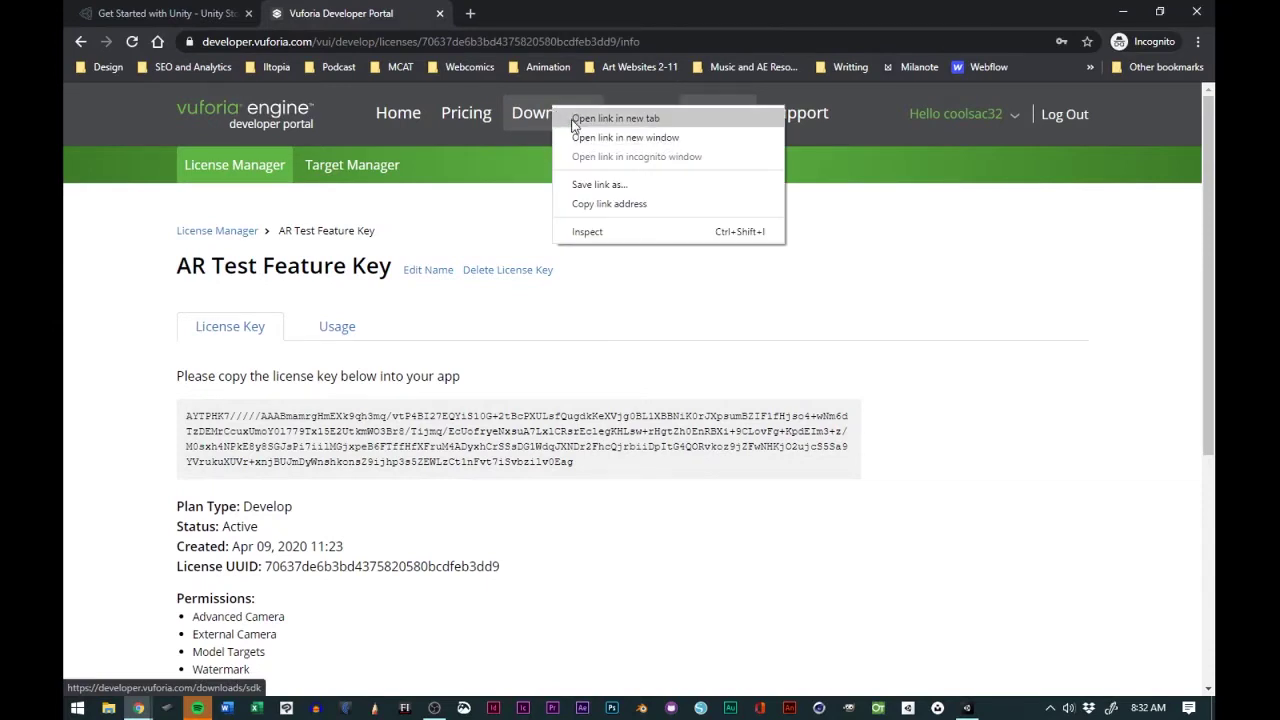
pyautogui.click(580, 124)
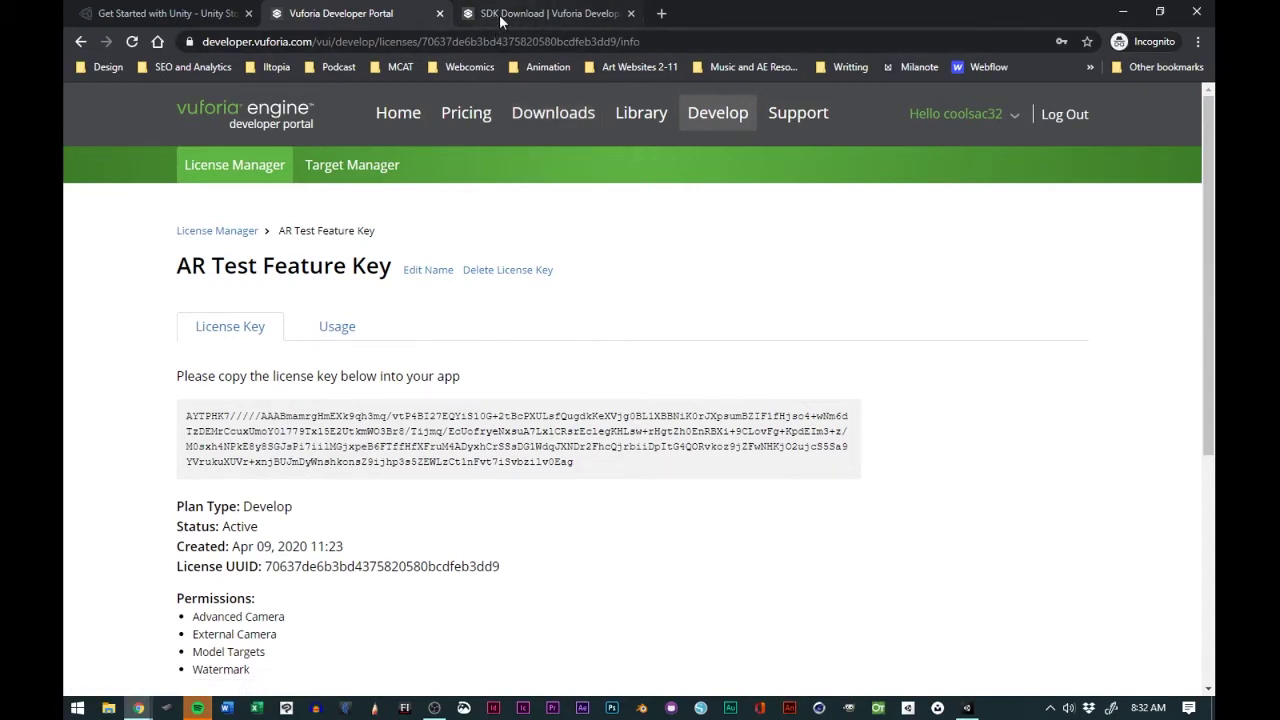
pyautogui.click(500, 15)
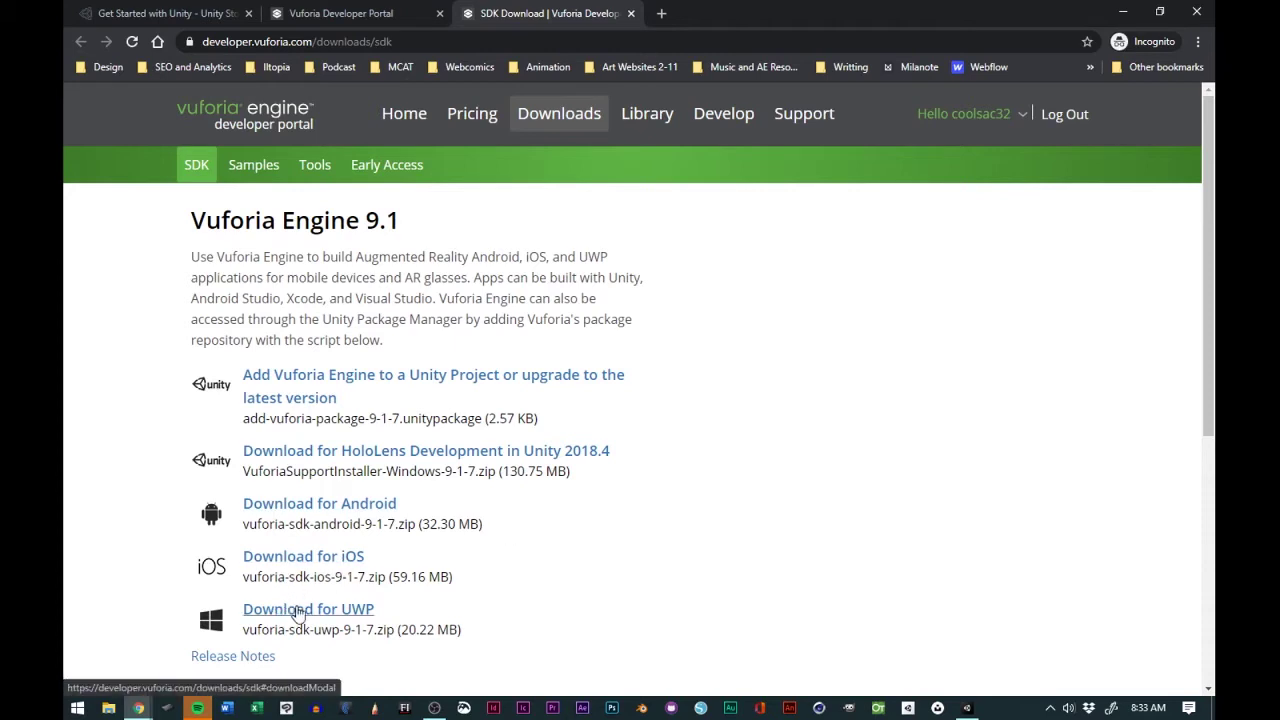
# Download add-vuforia-package-9-1-7.unitypackage after agreeing to the licence, and return to Unity.
pyautogui.scroll(-1, 320, 620)
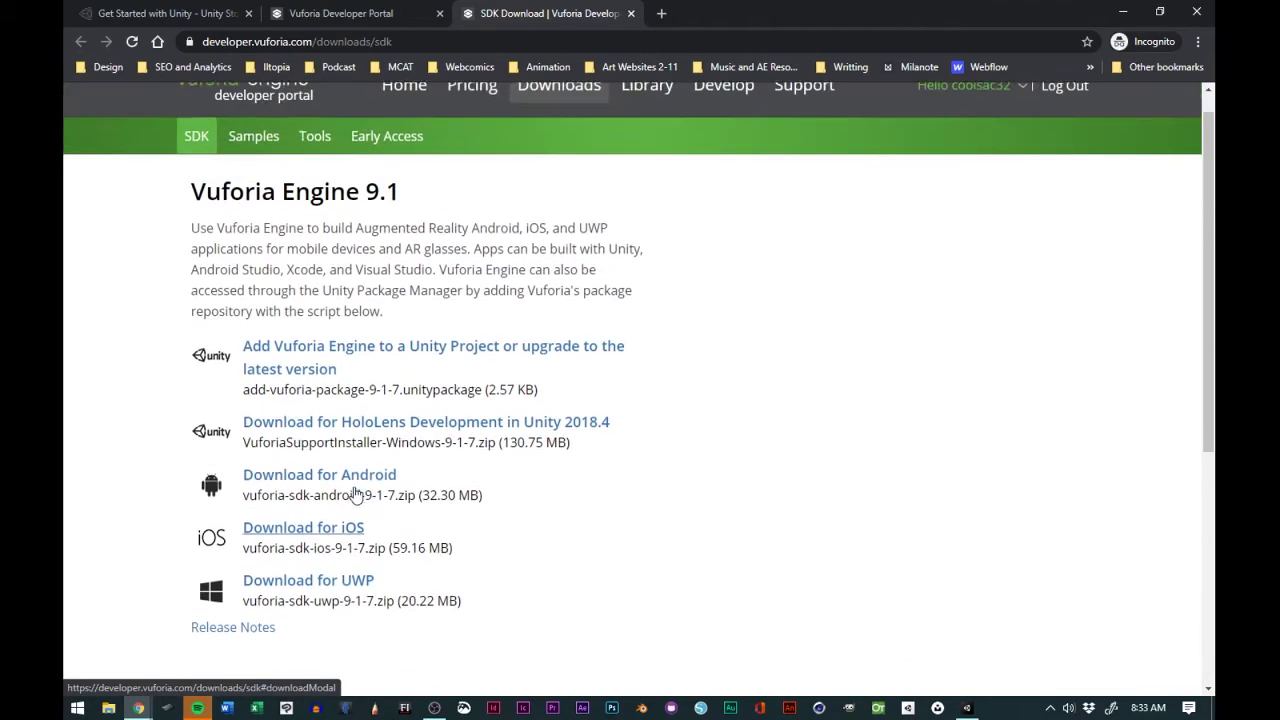
pyautogui.scroll(1, 280, 490)
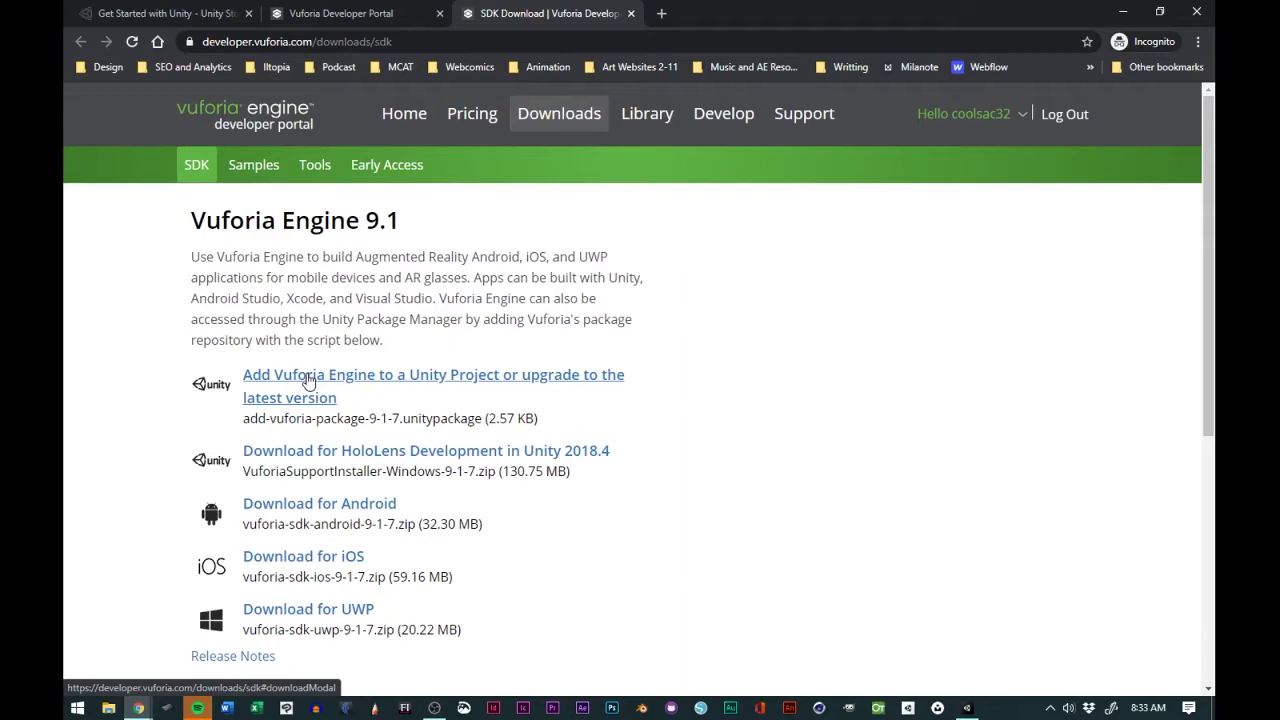
pyautogui.click(307, 382)
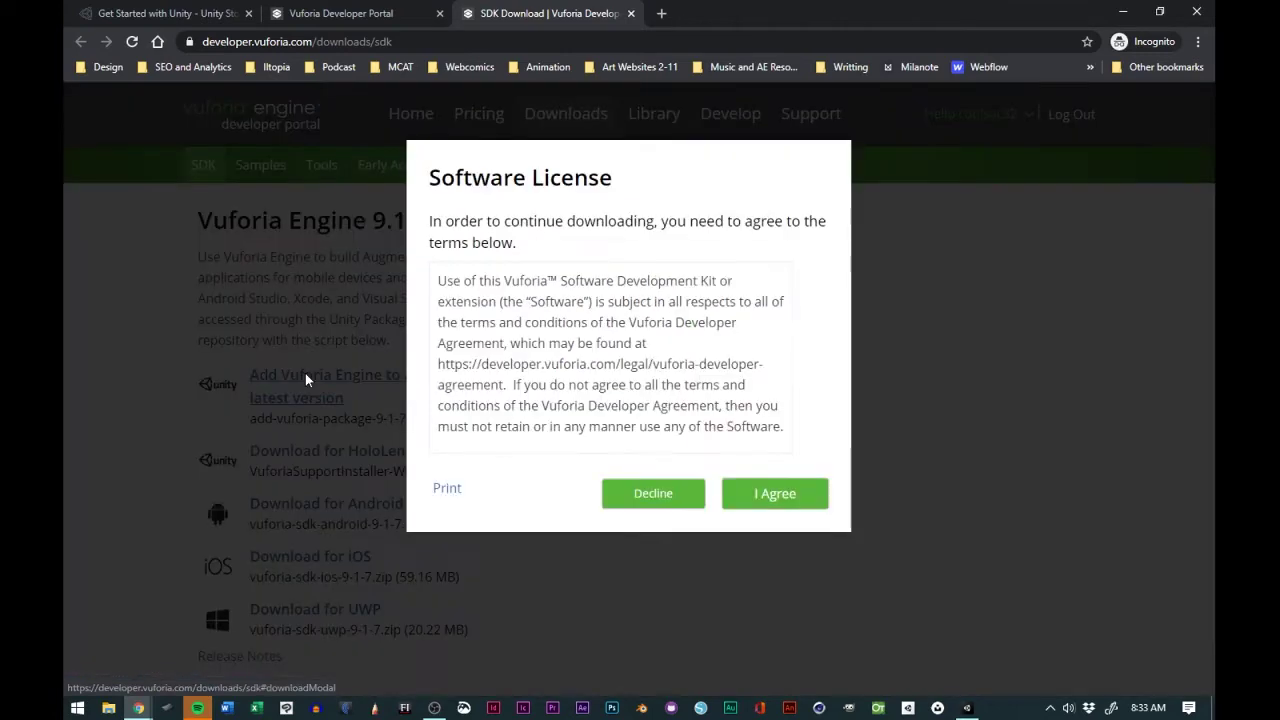
pyautogui.click(765, 495)
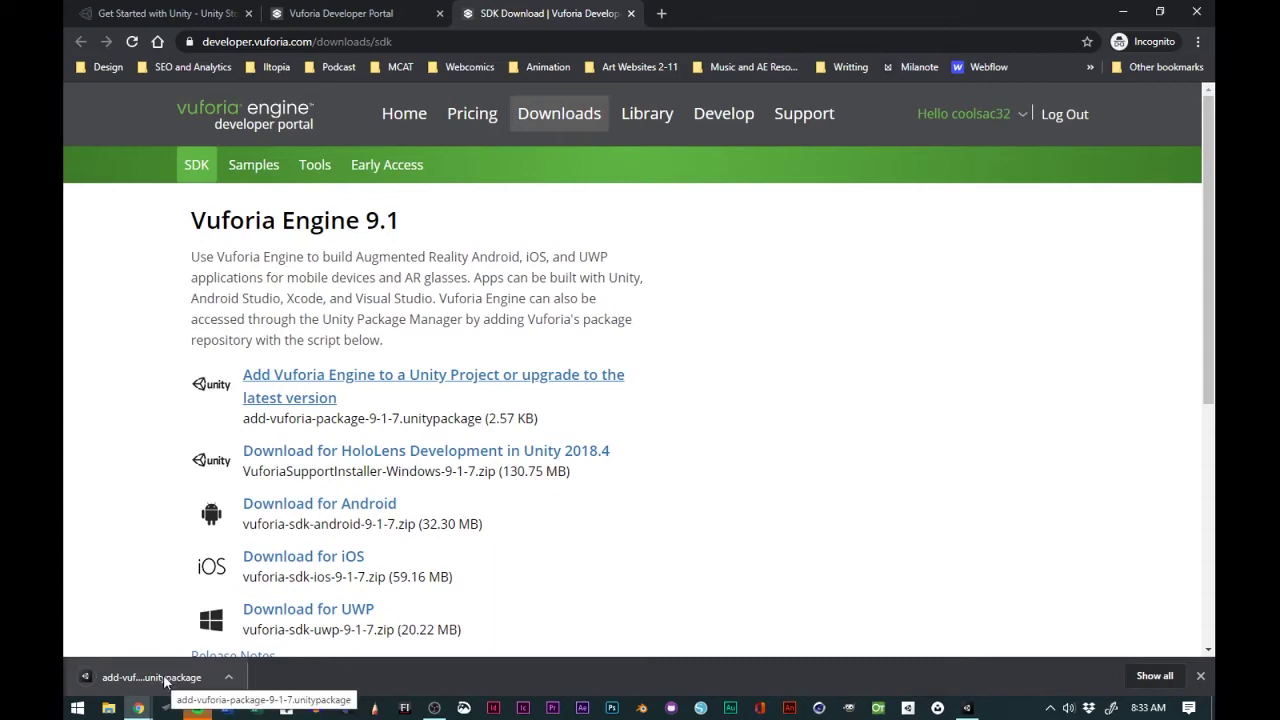
pyautogui.click(190, 677)
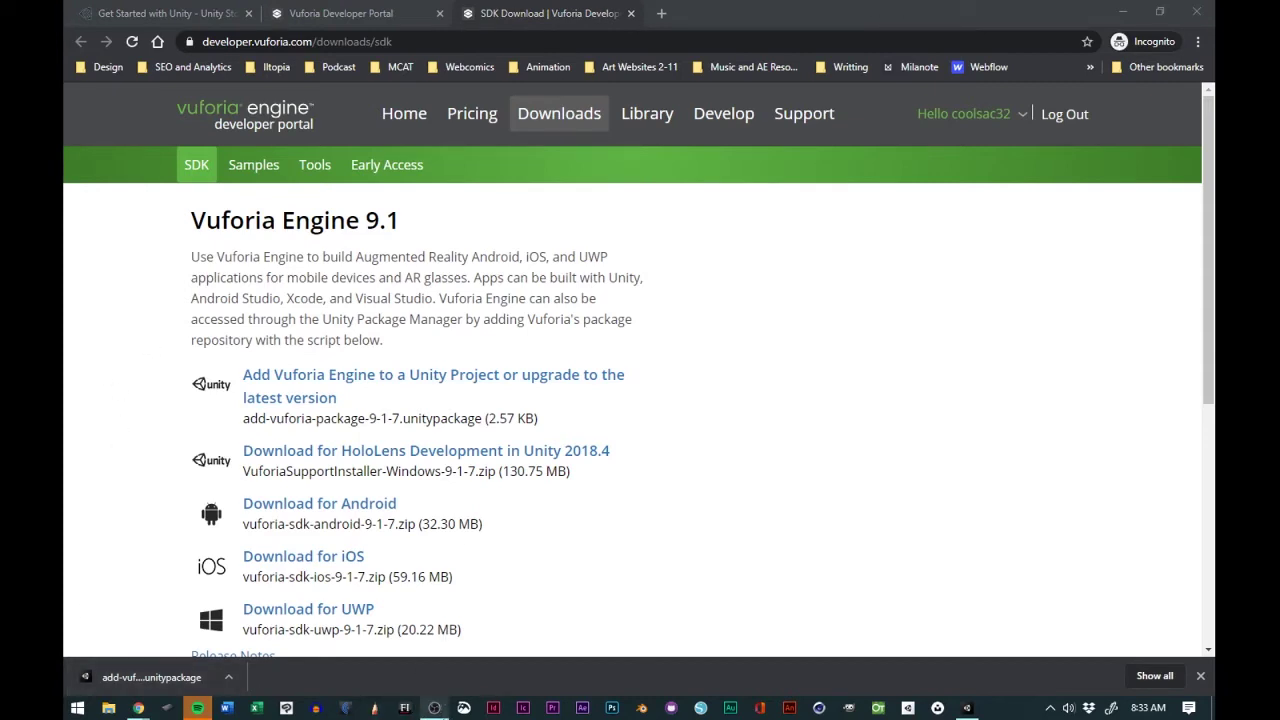
pyautogui.click(966, 708)
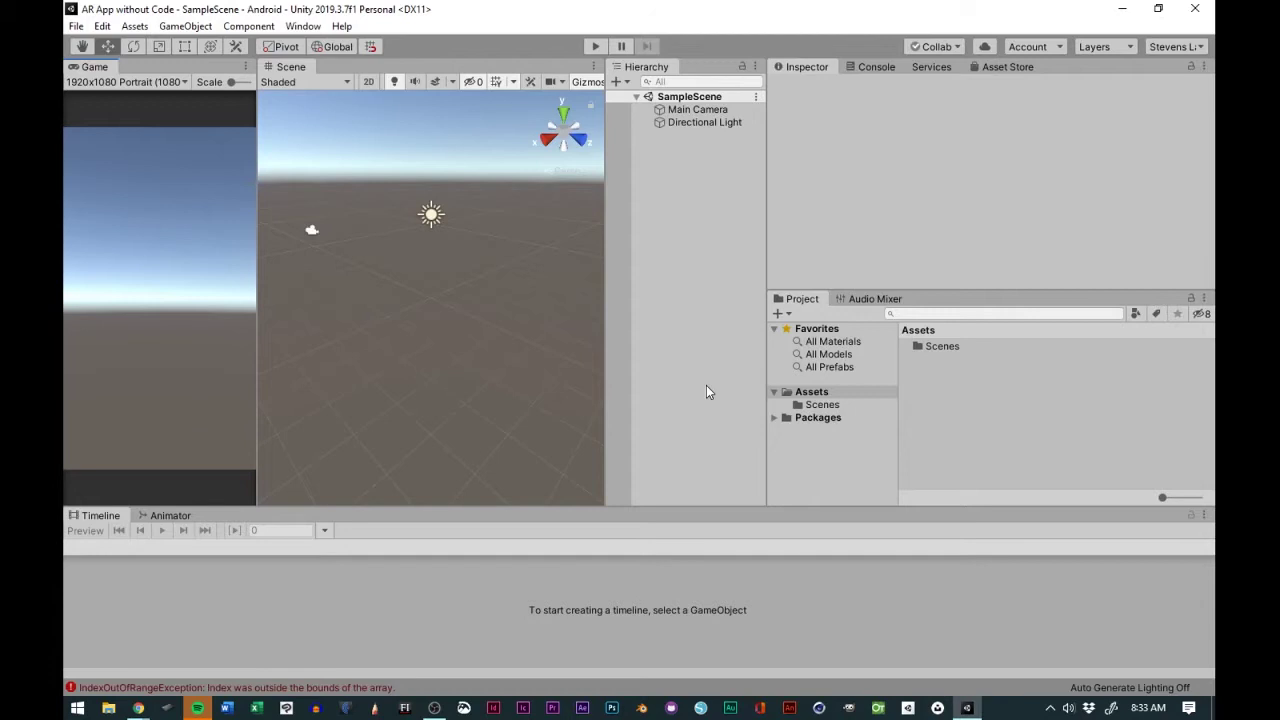
# Import the custom package add-vuforia-package-9-1-7 from the Desktop to list its files.
pyautogui.click(134, 27)
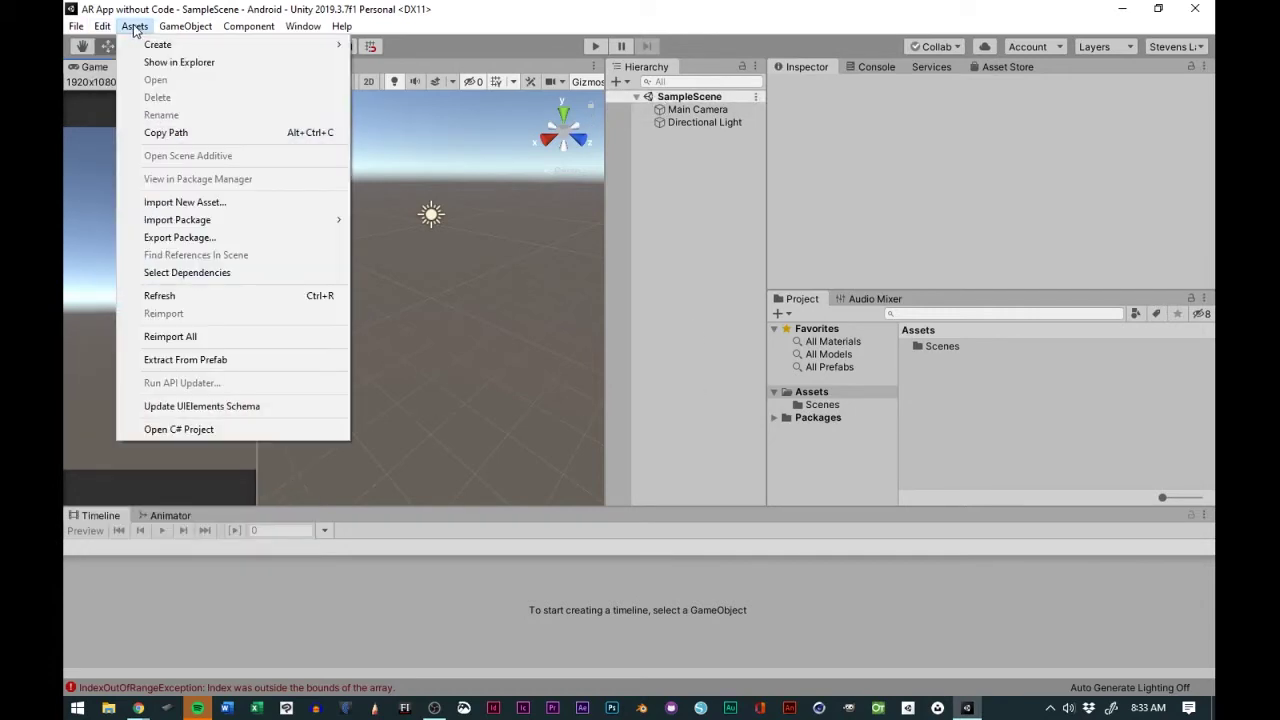
pyautogui.moveTo(221, 230)
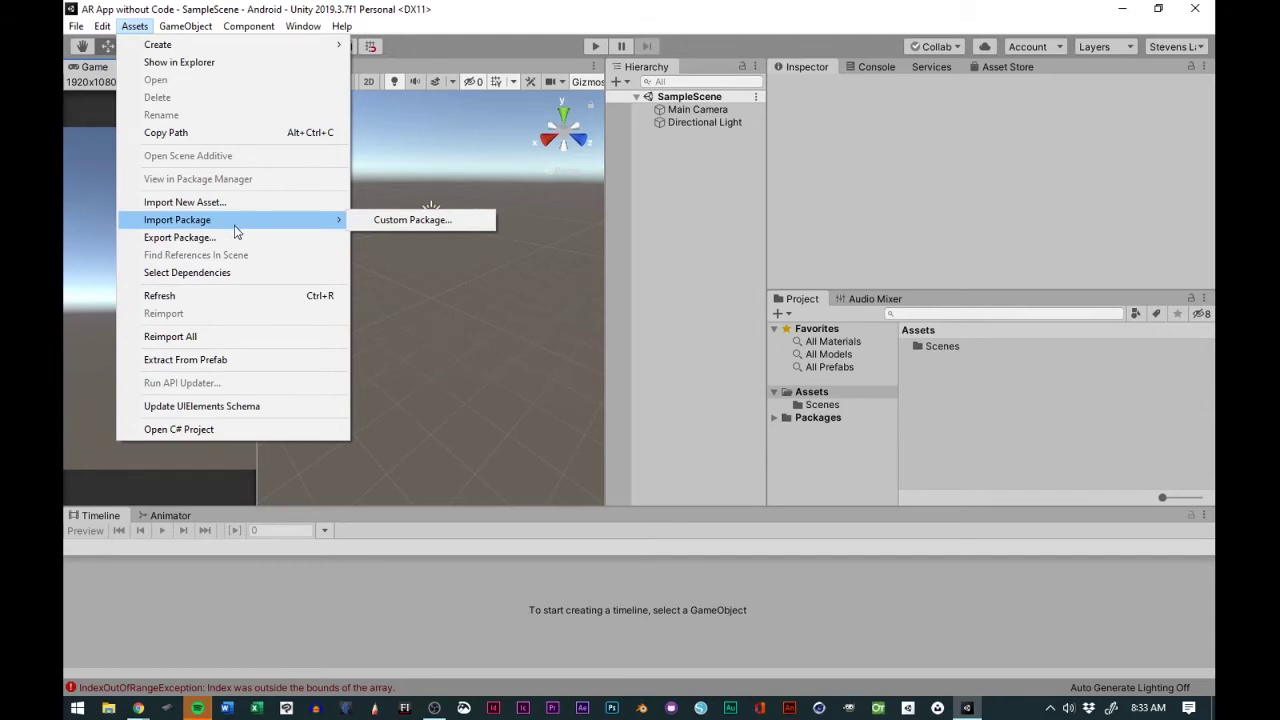
pyautogui.click(412, 222)
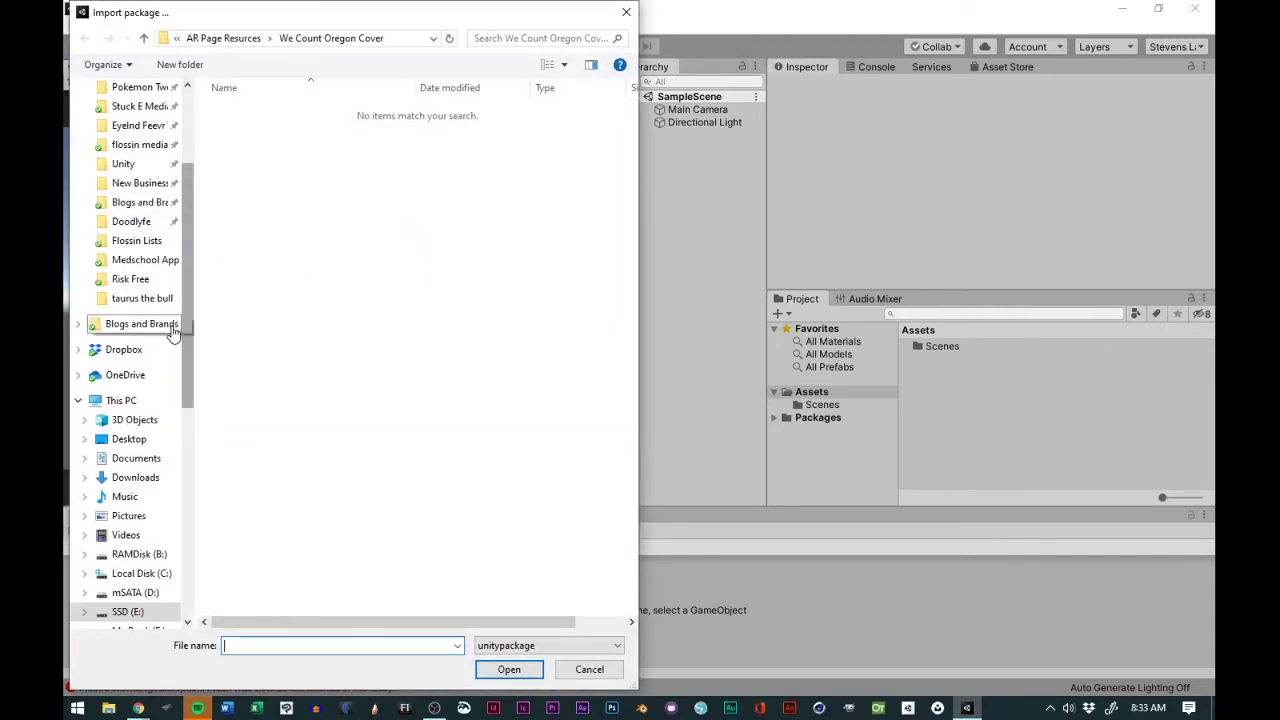
pyautogui.click(133, 440)
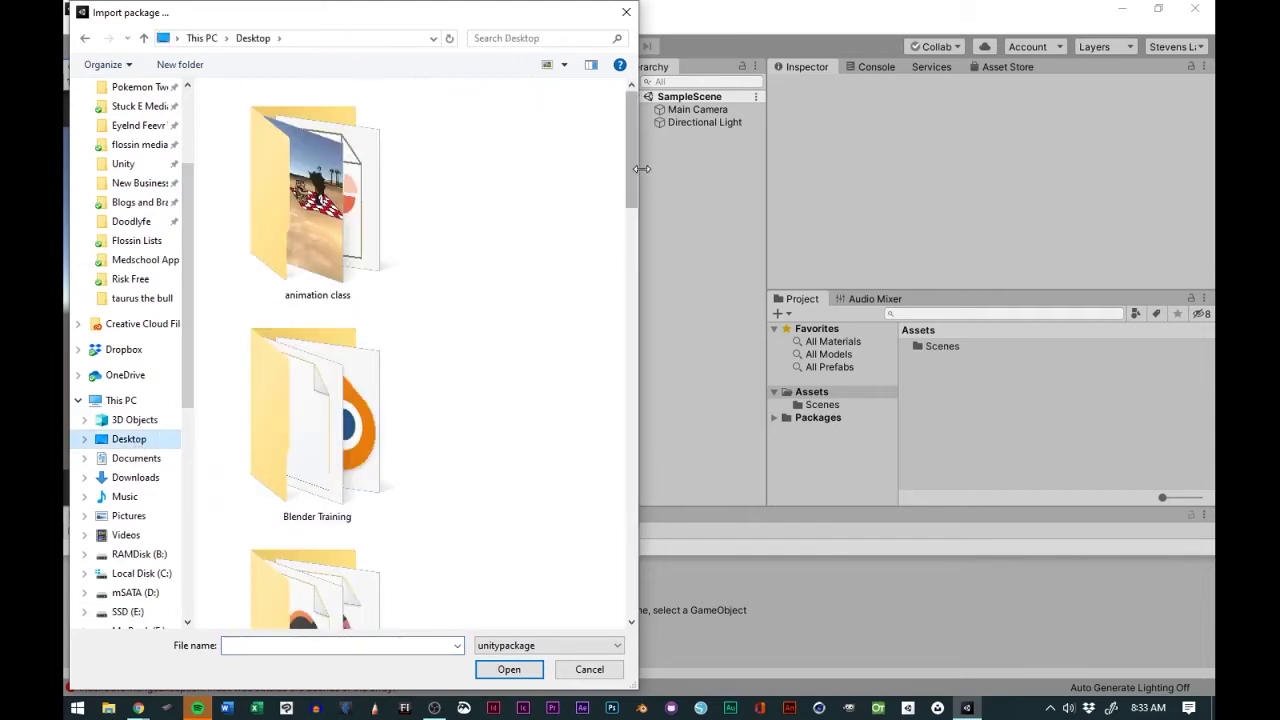
pyautogui.moveTo(630, 156); pyautogui.dragTo(618, 572)
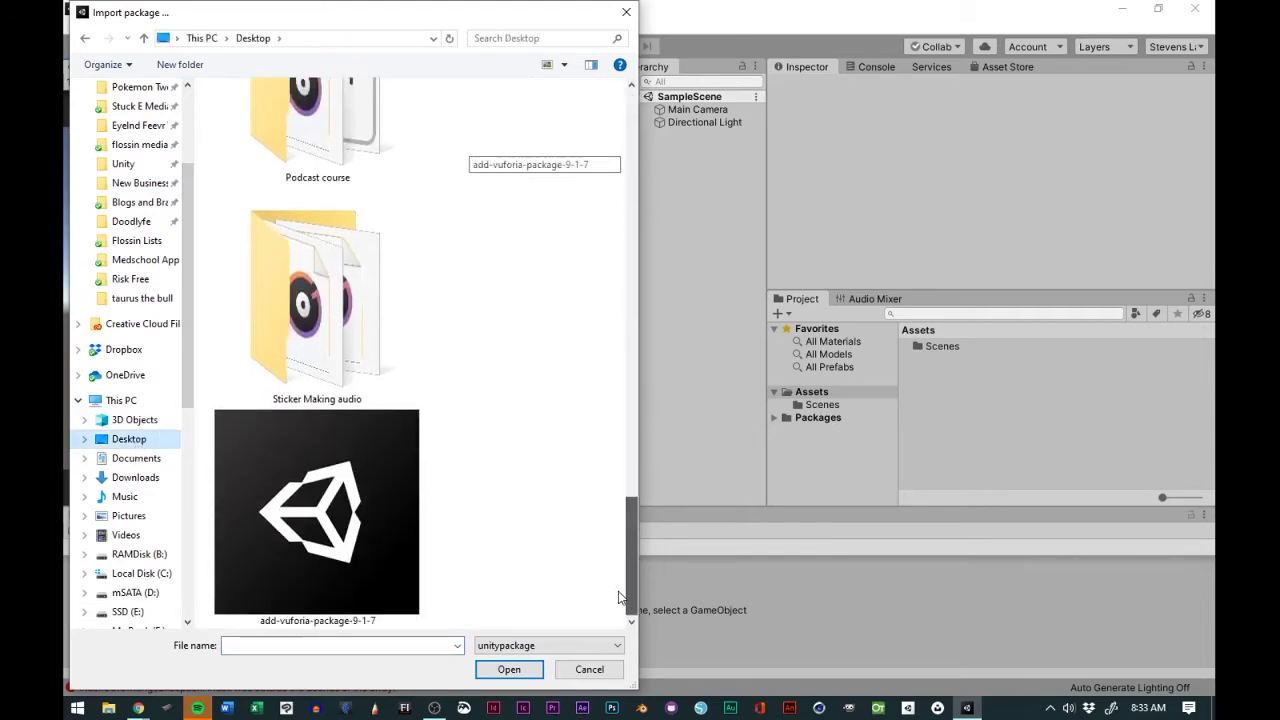
pyautogui.doubleClick(317, 510)
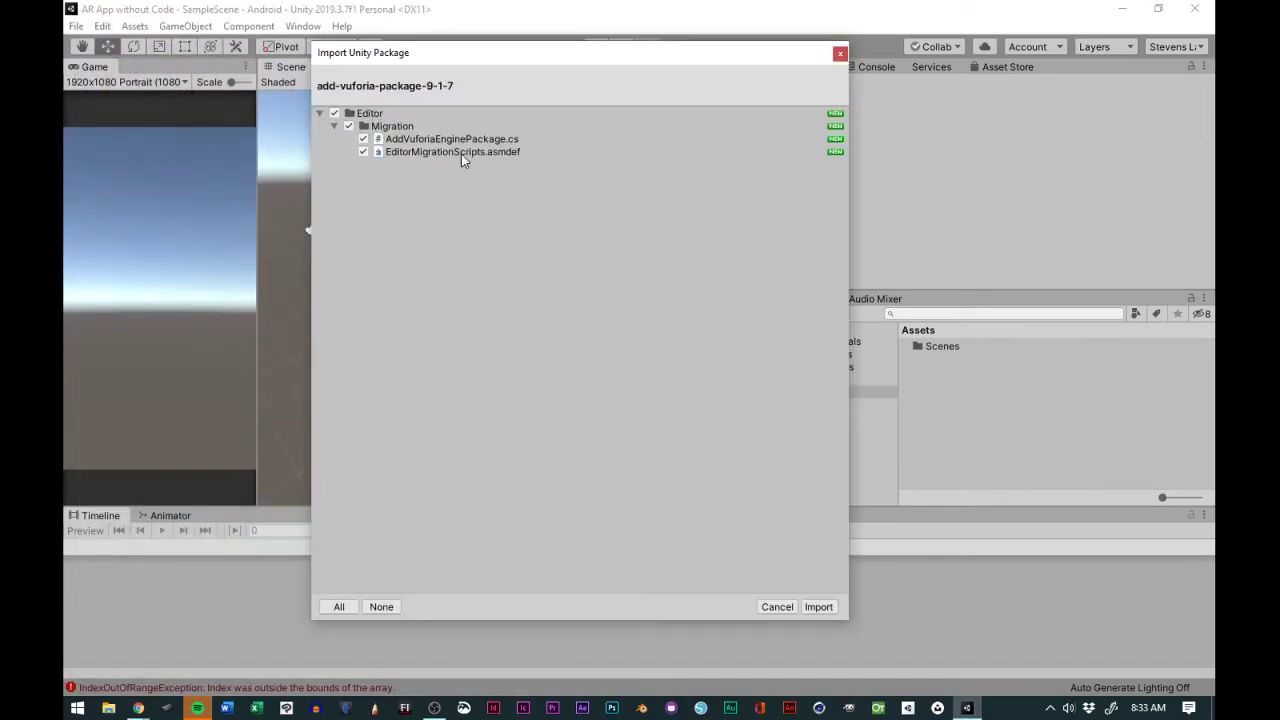
# Import all package files and accept updating the project to Vuforia Engine 9.1.7.
pyautogui.click(820, 608)
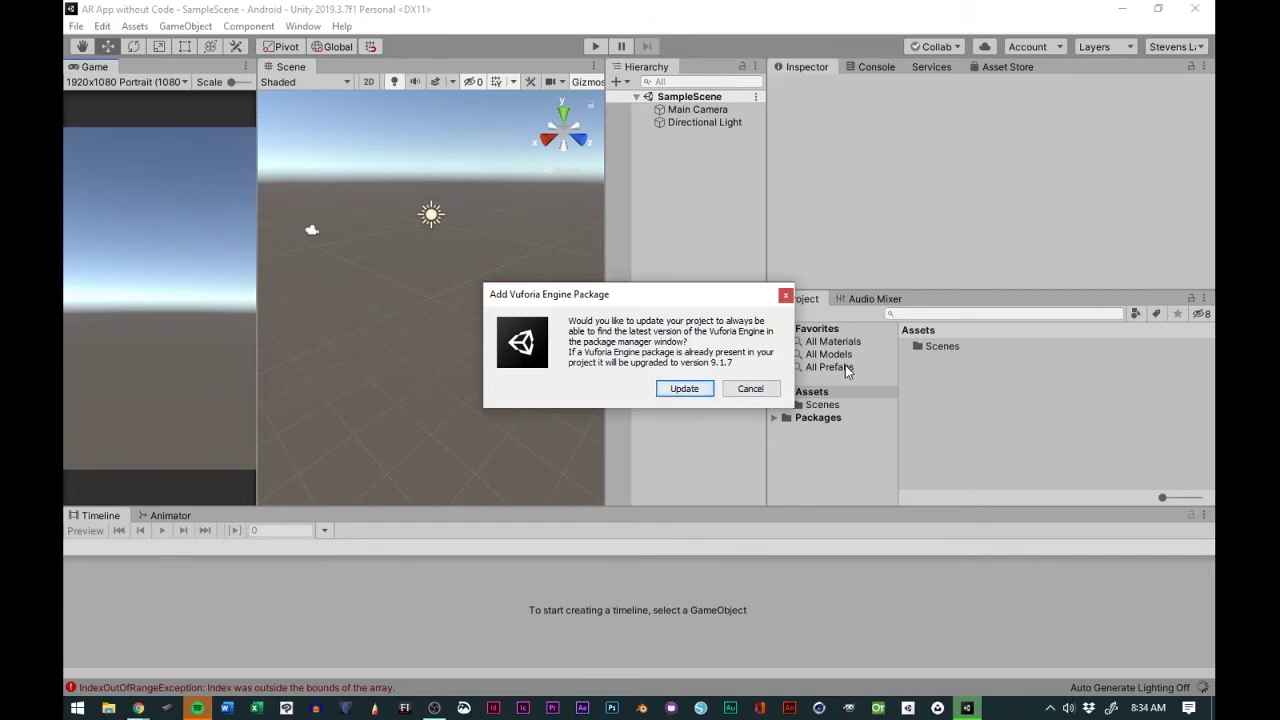
pyautogui.click(684, 390)
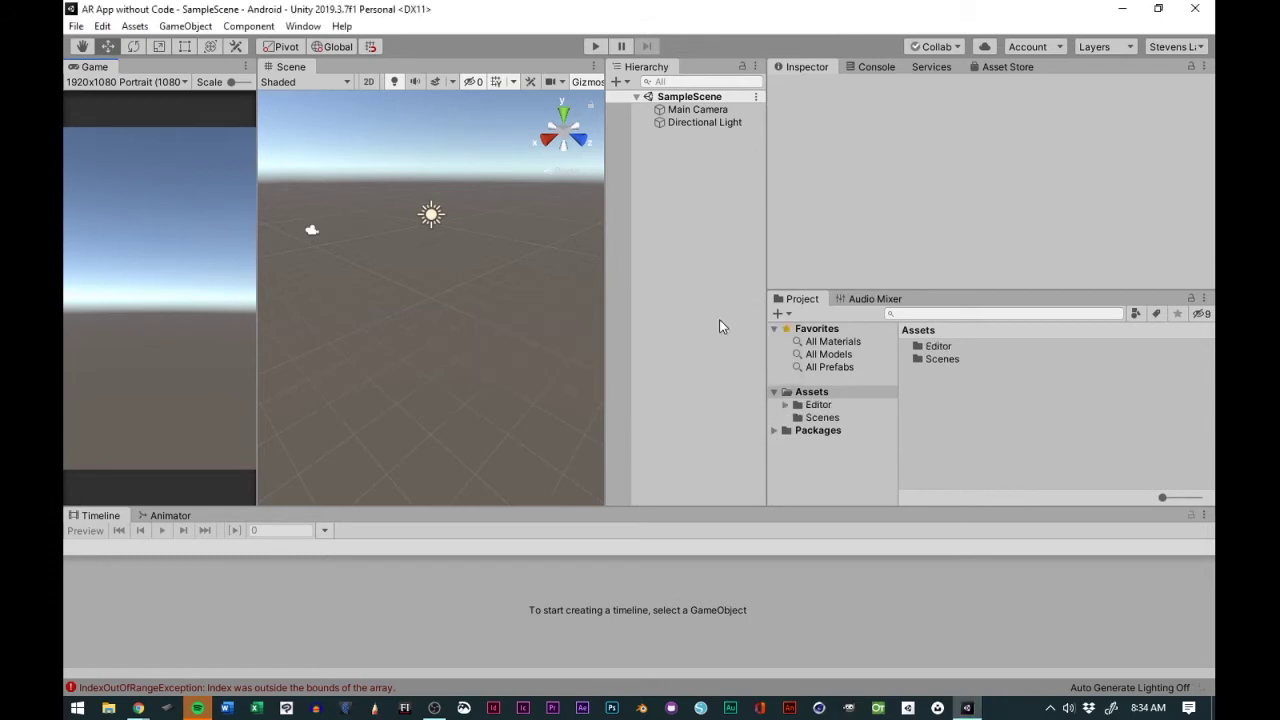
pyautogui.click(302, 27)
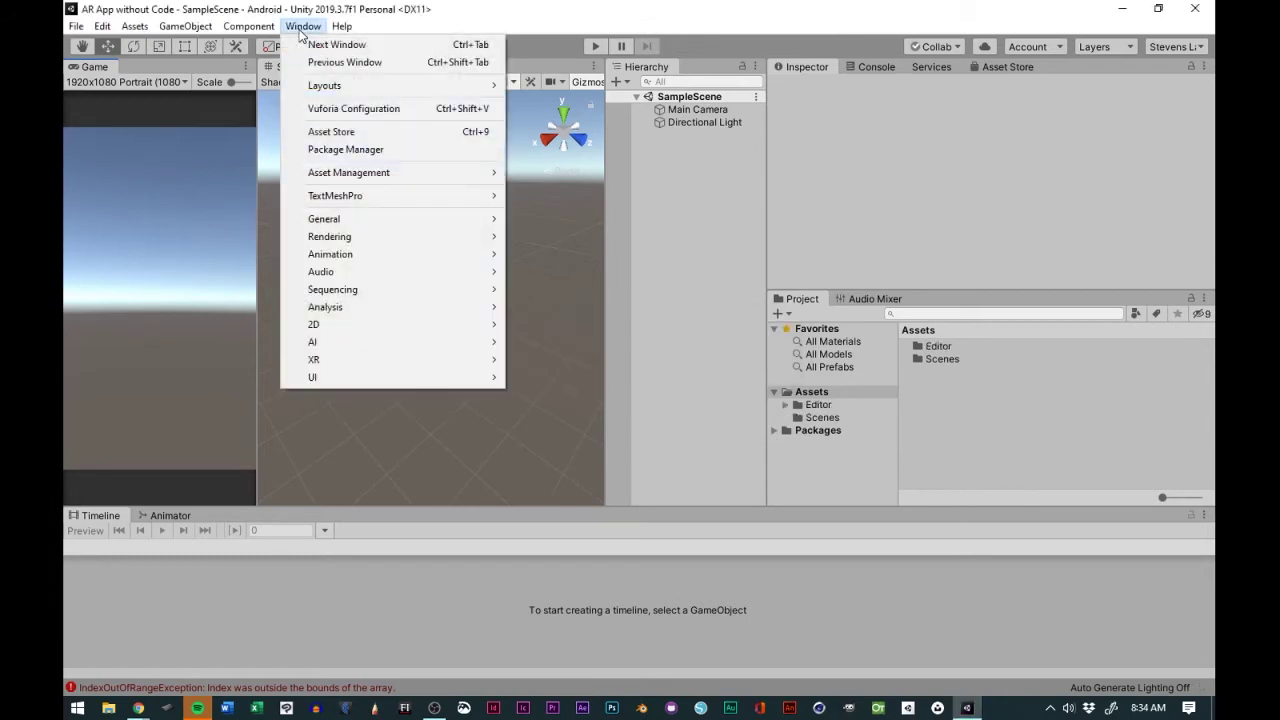
pyautogui.click(372, 150)
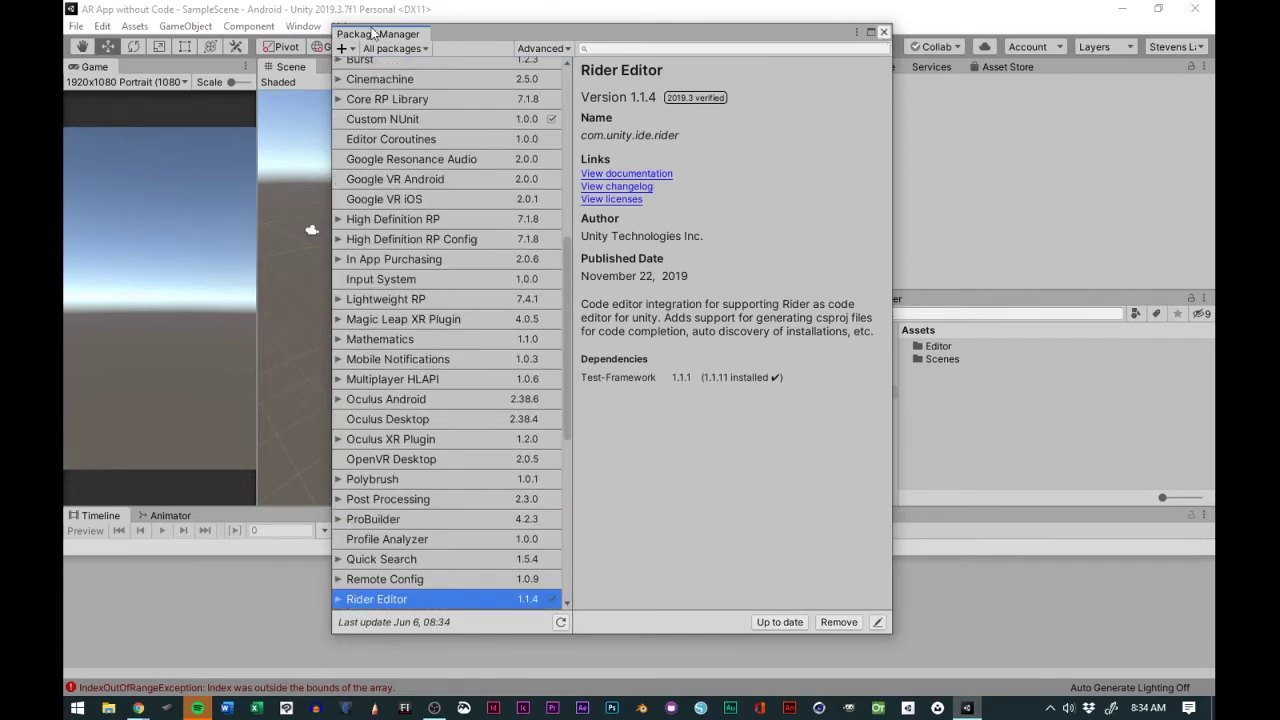
# Reopen the Package Manager and select Vuforia Engine AR to confirm version 9.1.7.
pyautogui.click(884, 32)
pyautogui.click(303, 26)
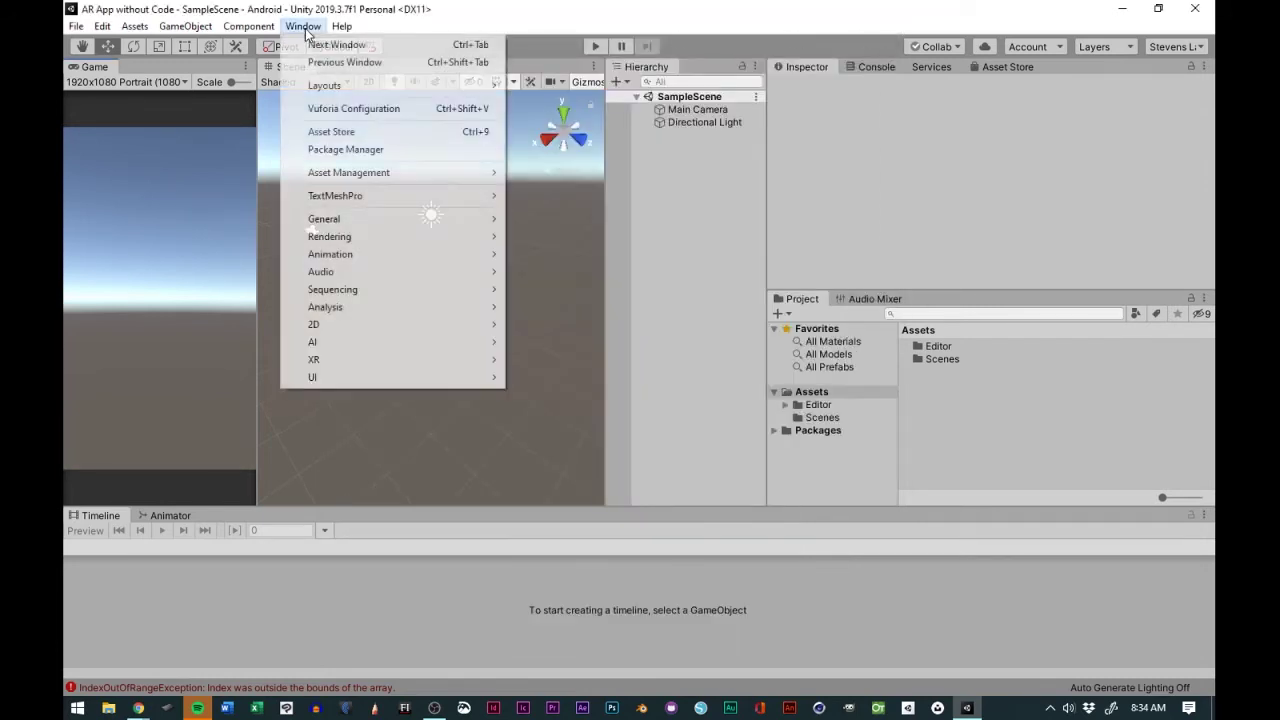
pyautogui.click(343, 149)
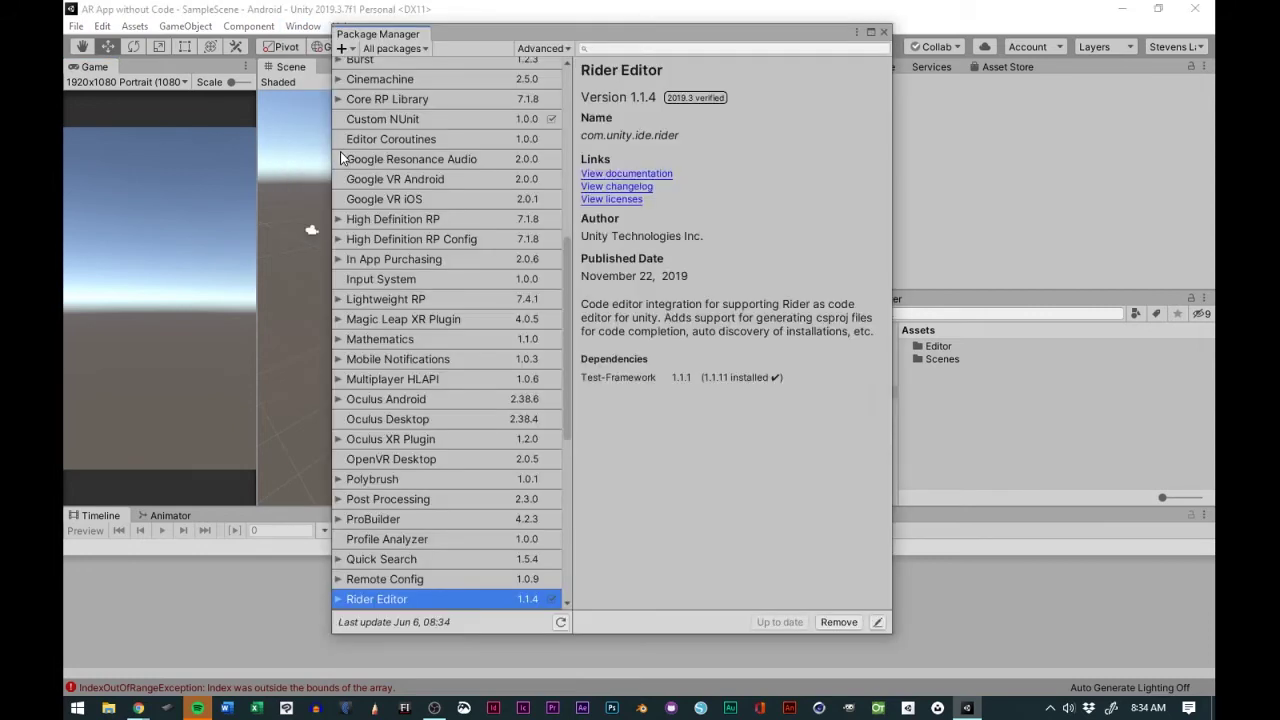
pyautogui.scroll(-7, 523, 325)
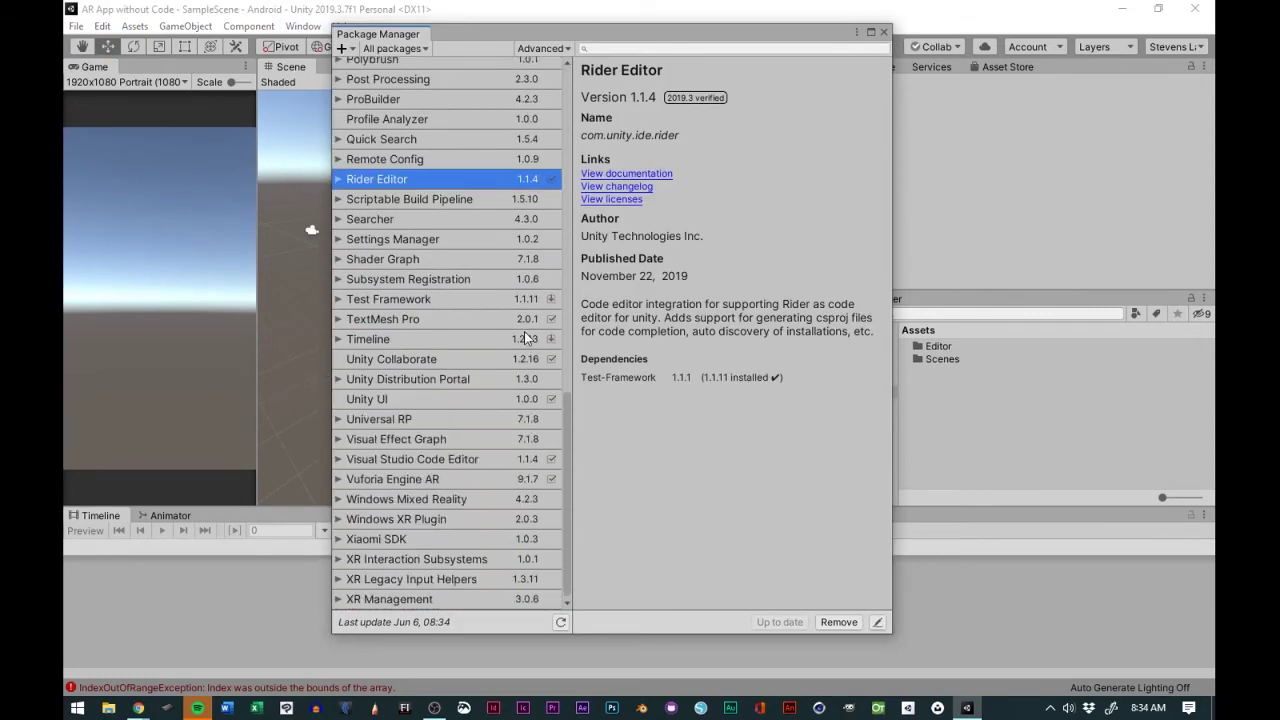
pyautogui.click(401, 484)
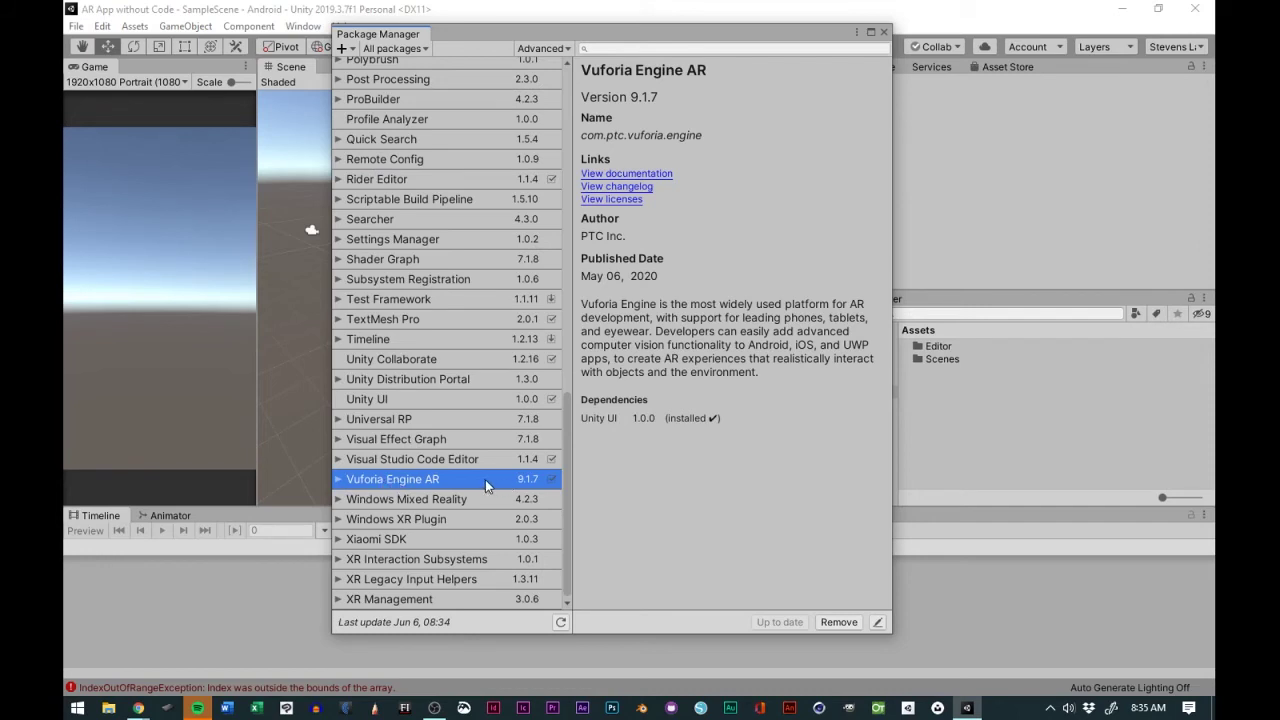
pyautogui.press('Up')
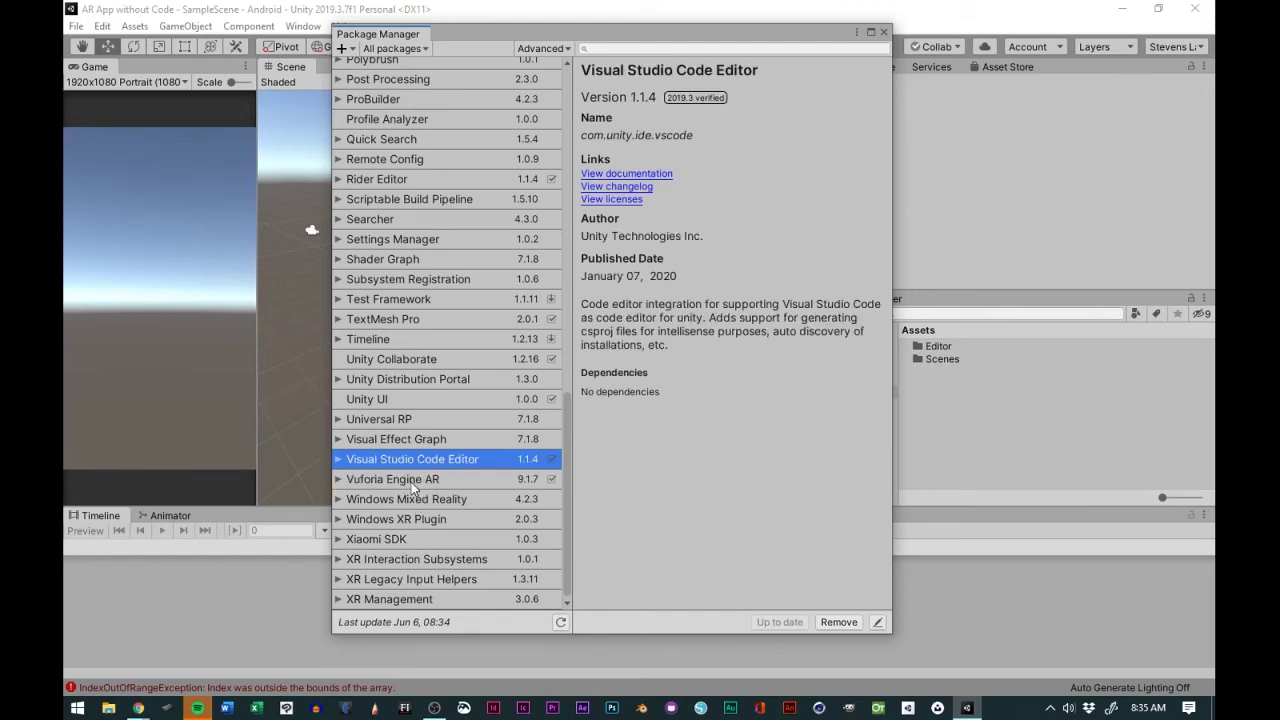
pyautogui.click(411, 482)
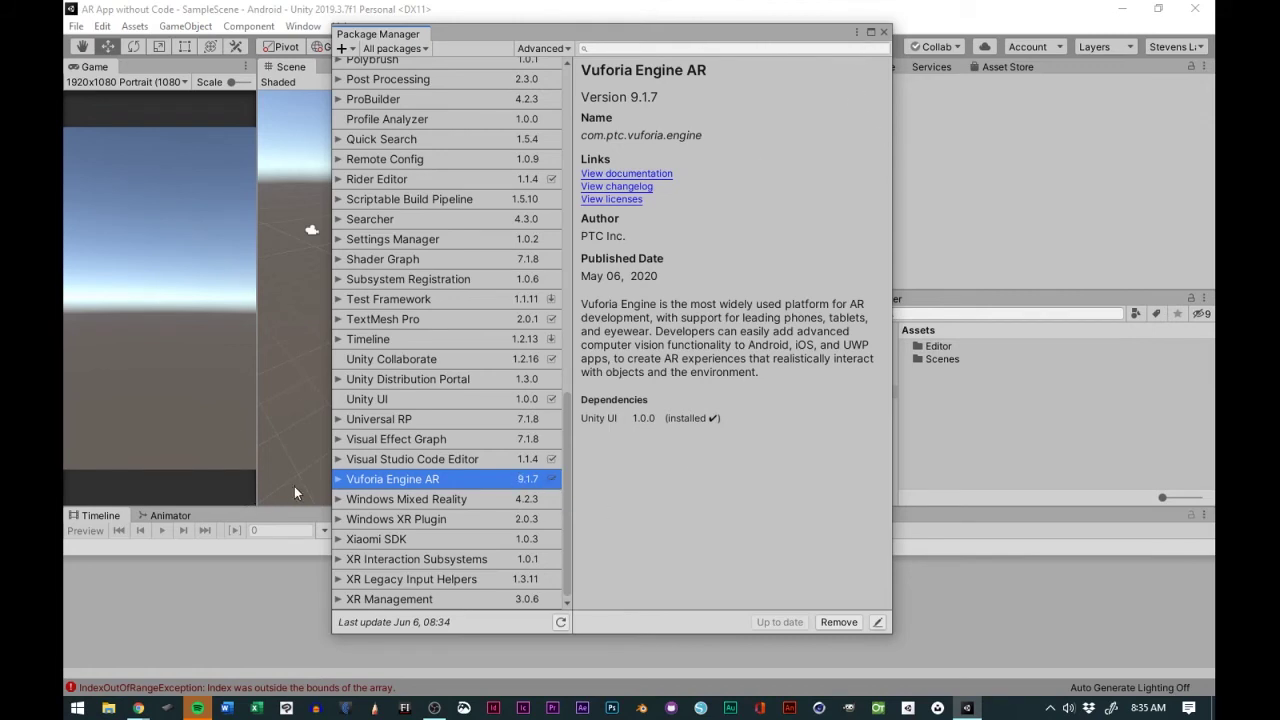
# Expand Vuforia Engine AR's full version list, collapse it, and close the Package Manager.
pyautogui.click(339, 480)
pyautogui.click(515, 499)
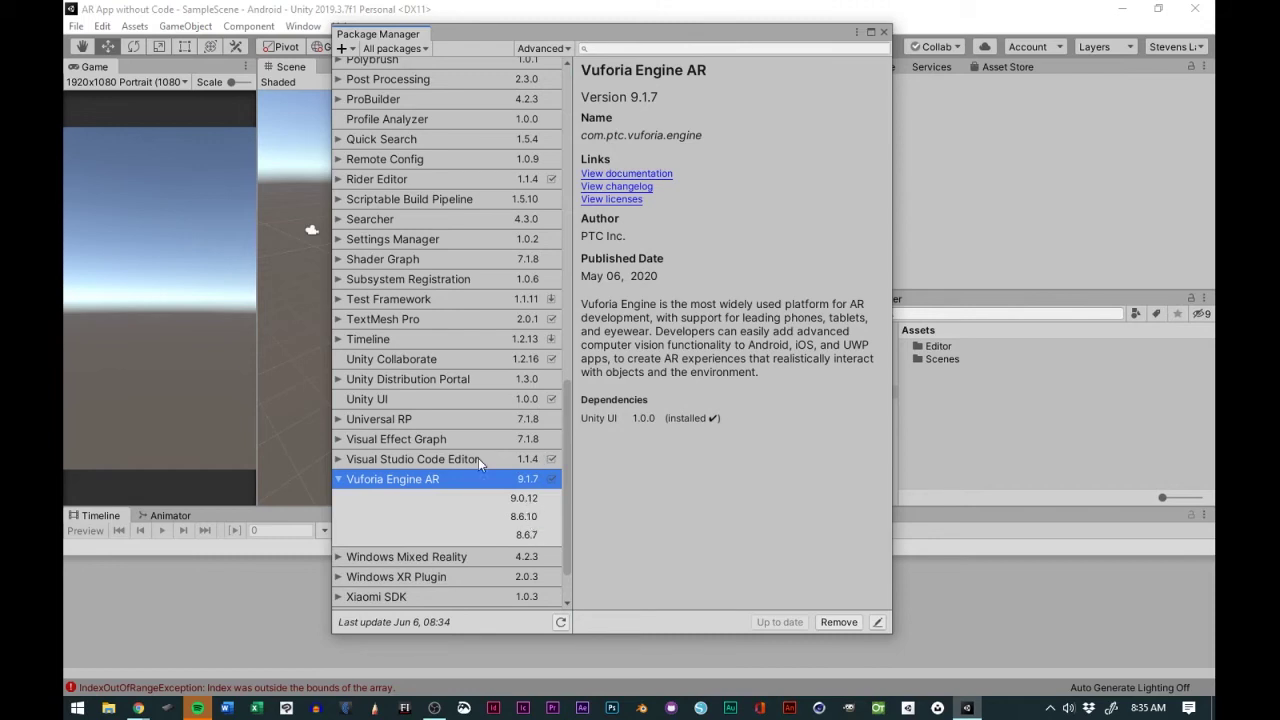
pyautogui.click(339, 480)
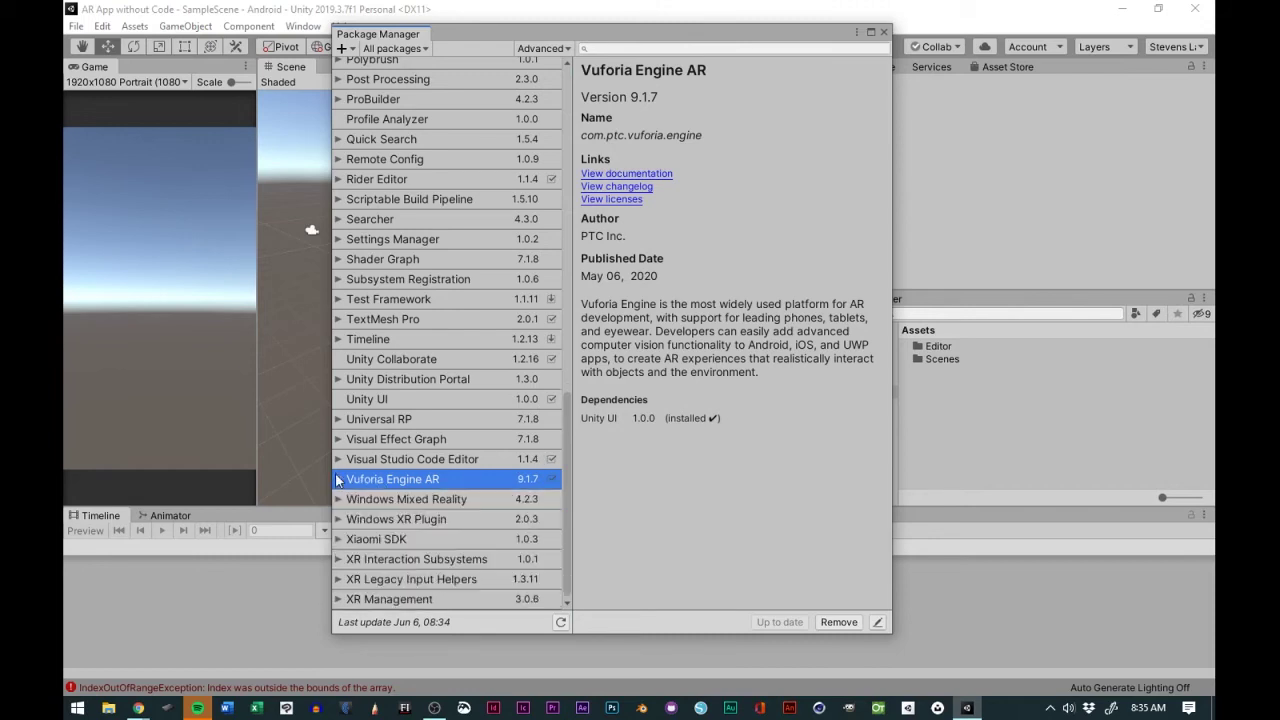
pyautogui.click(883, 32)
# Open Window > Vuforia Configuration in the Inspector, then Alt+Tab back to Chrome.
pyautogui.click(312, 28)
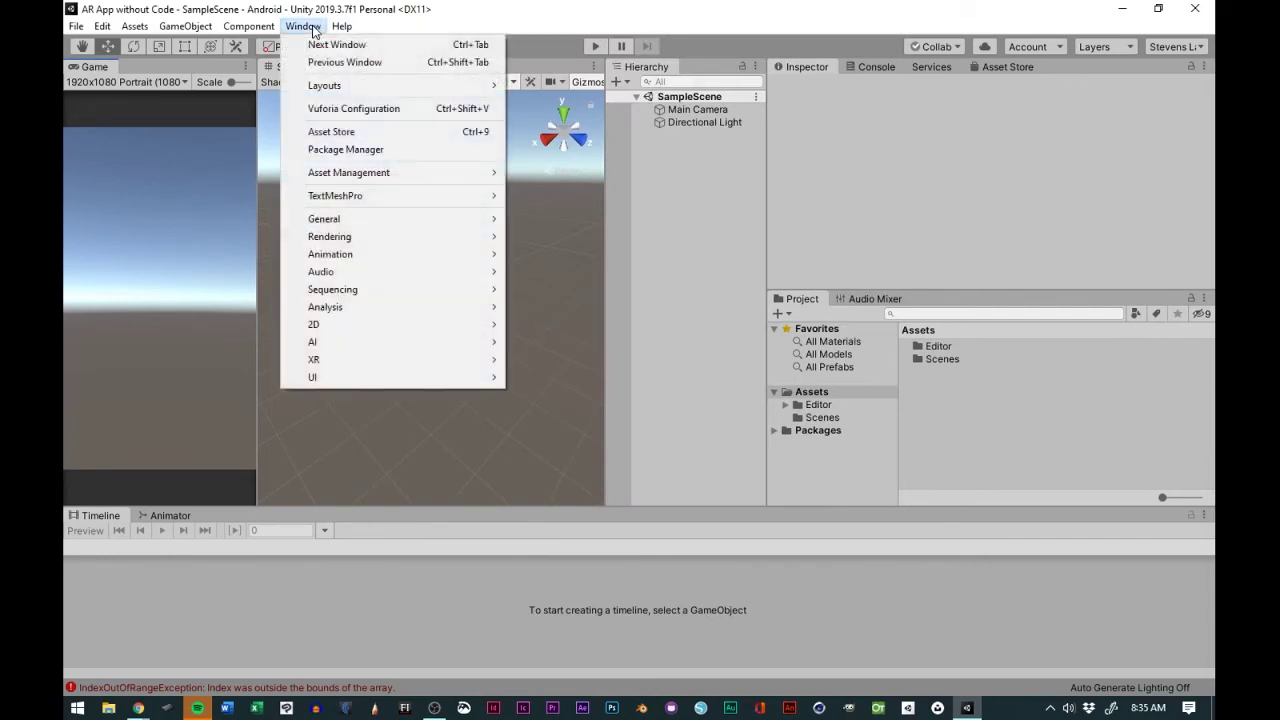
pyautogui.click(330, 116)
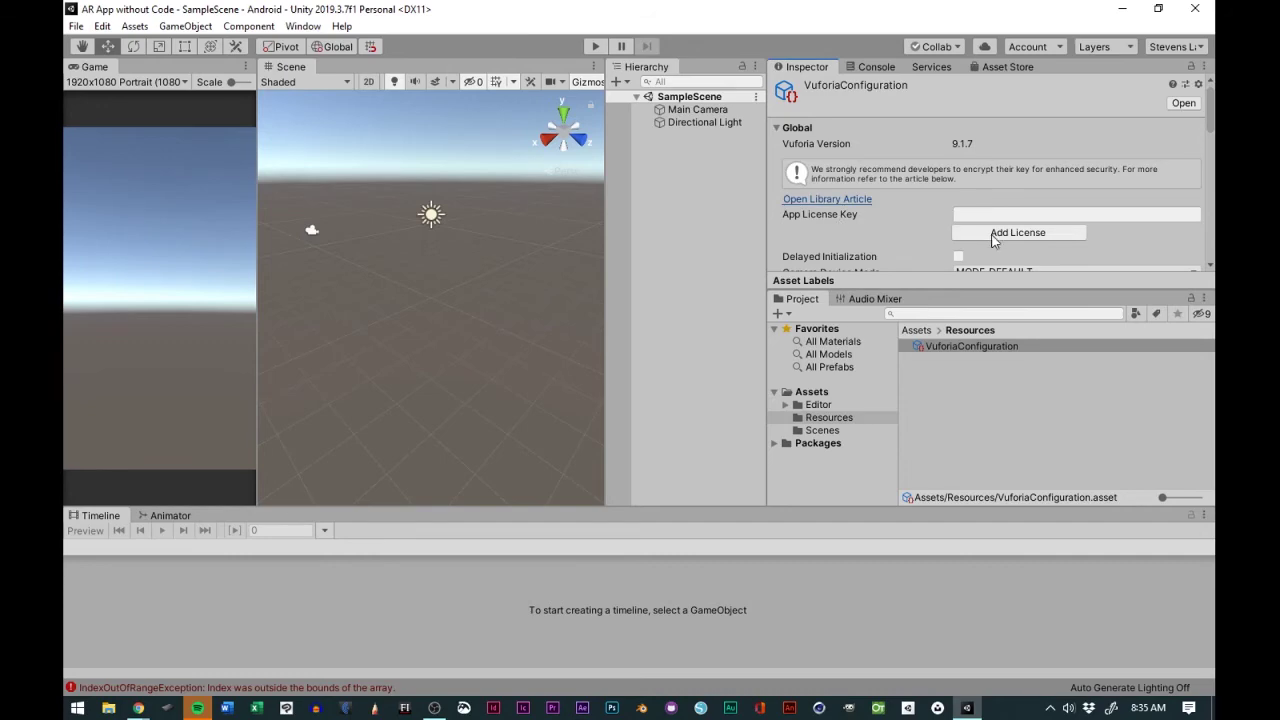
pyautogui.hotkey('alt', 'Tab')
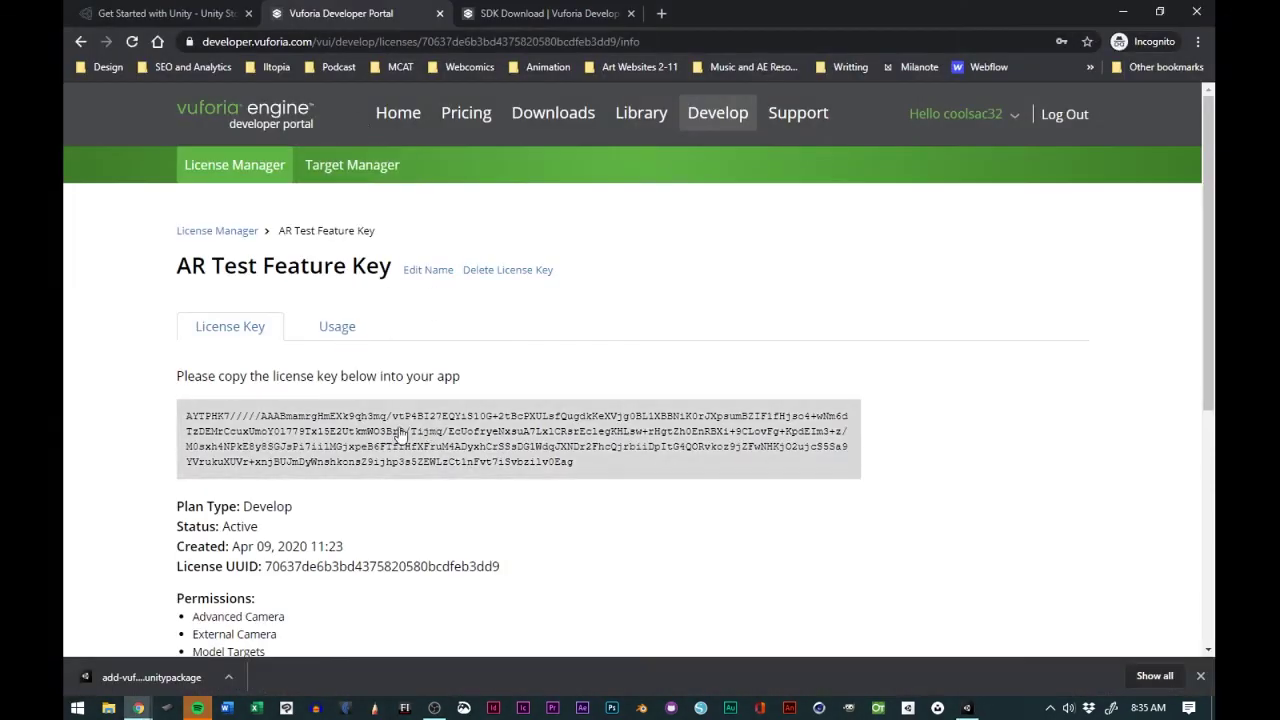
# Copy the AR Test Feature Key license key and paste it into Unity's App License Key field.
pyautogui.click(375, 430)
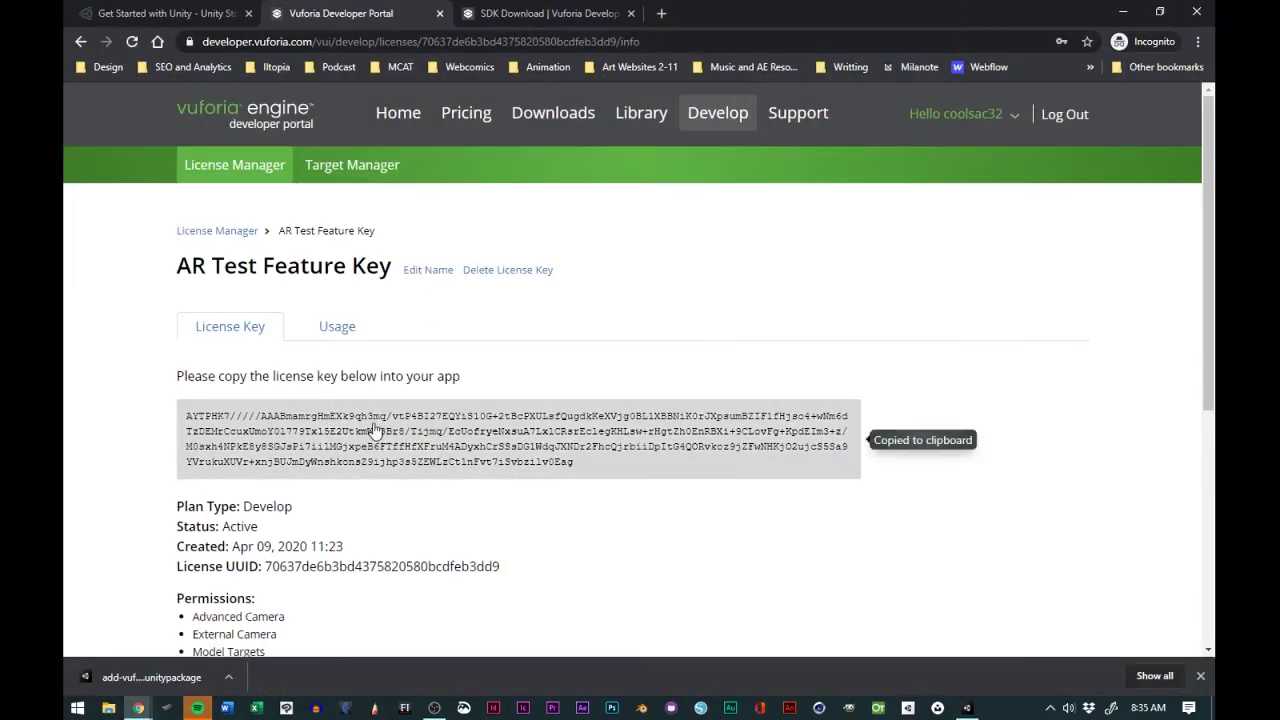
pyautogui.click(385, 452)
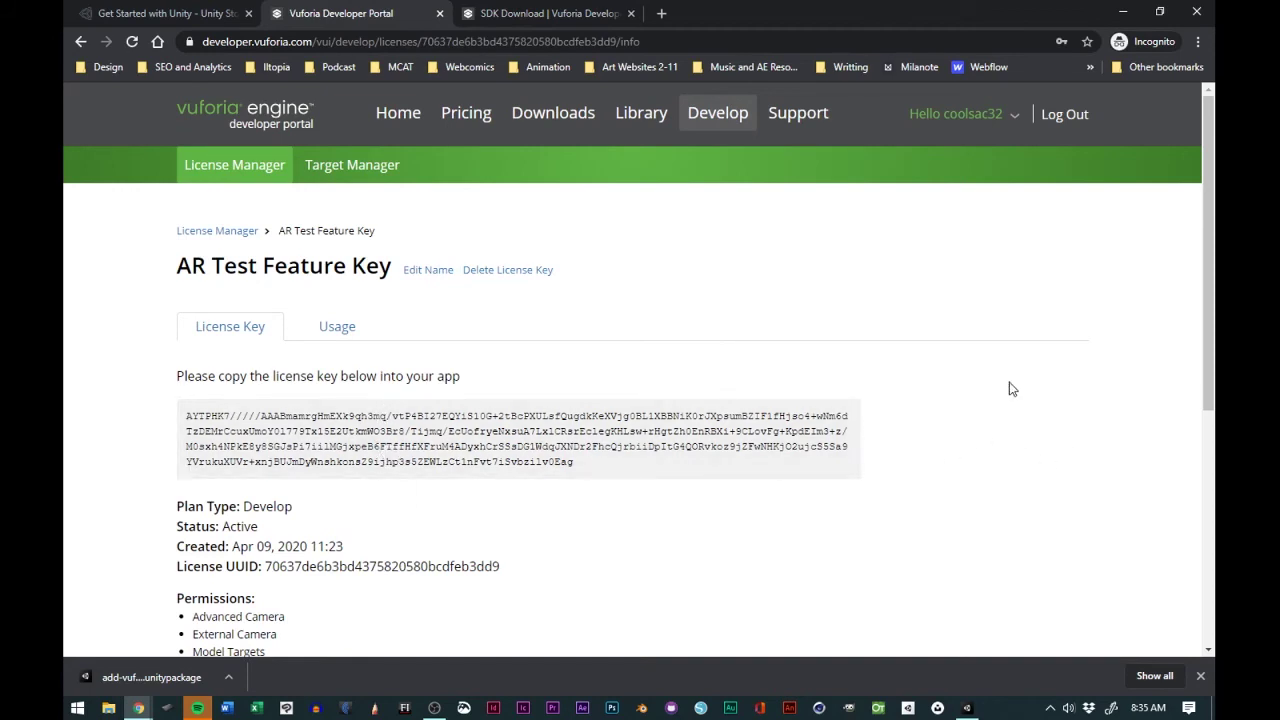
pyautogui.click(1121, 12)
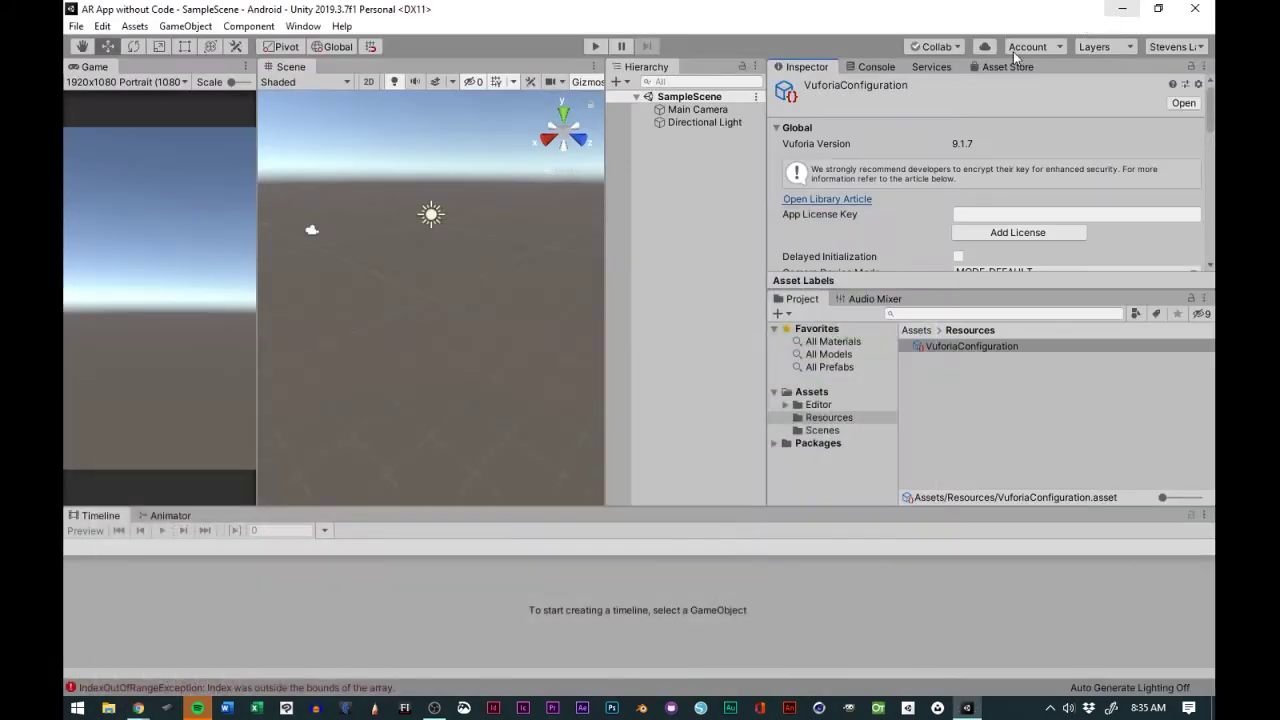
pyautogui.click(1006, 209)
pyautogui.rightClick(1006, 209)
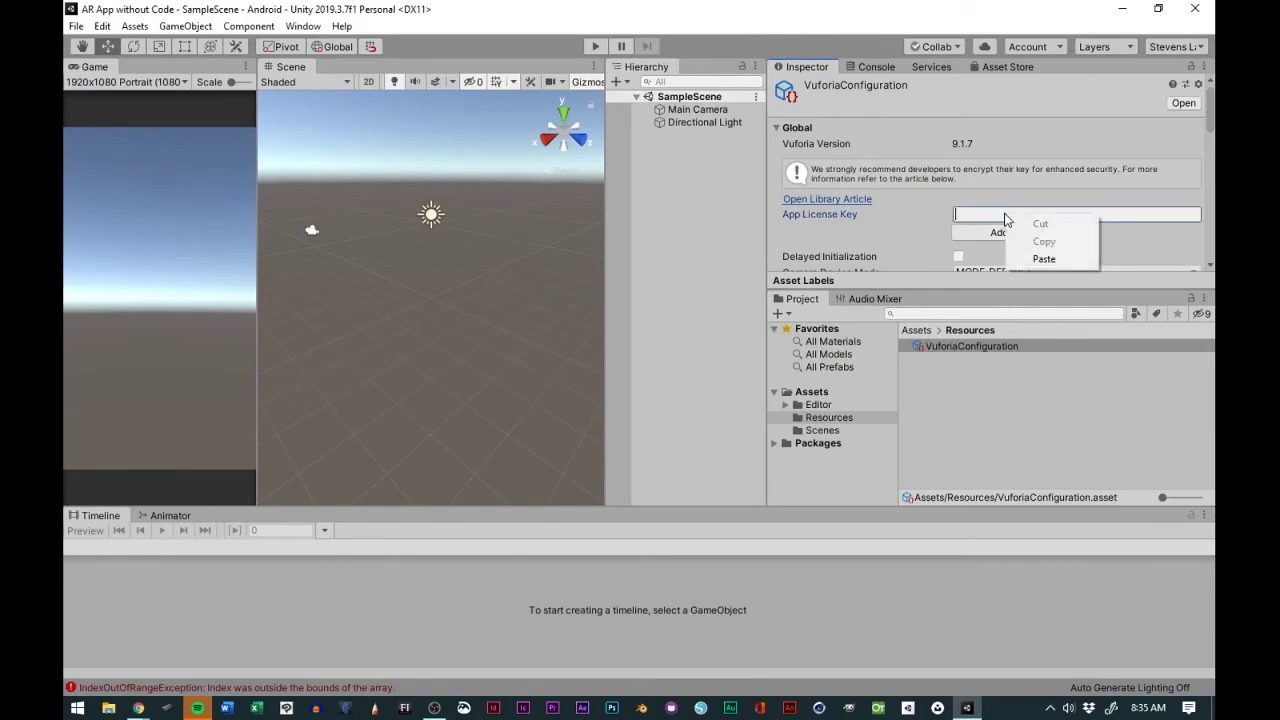
pyautogui.click(1034, 260)
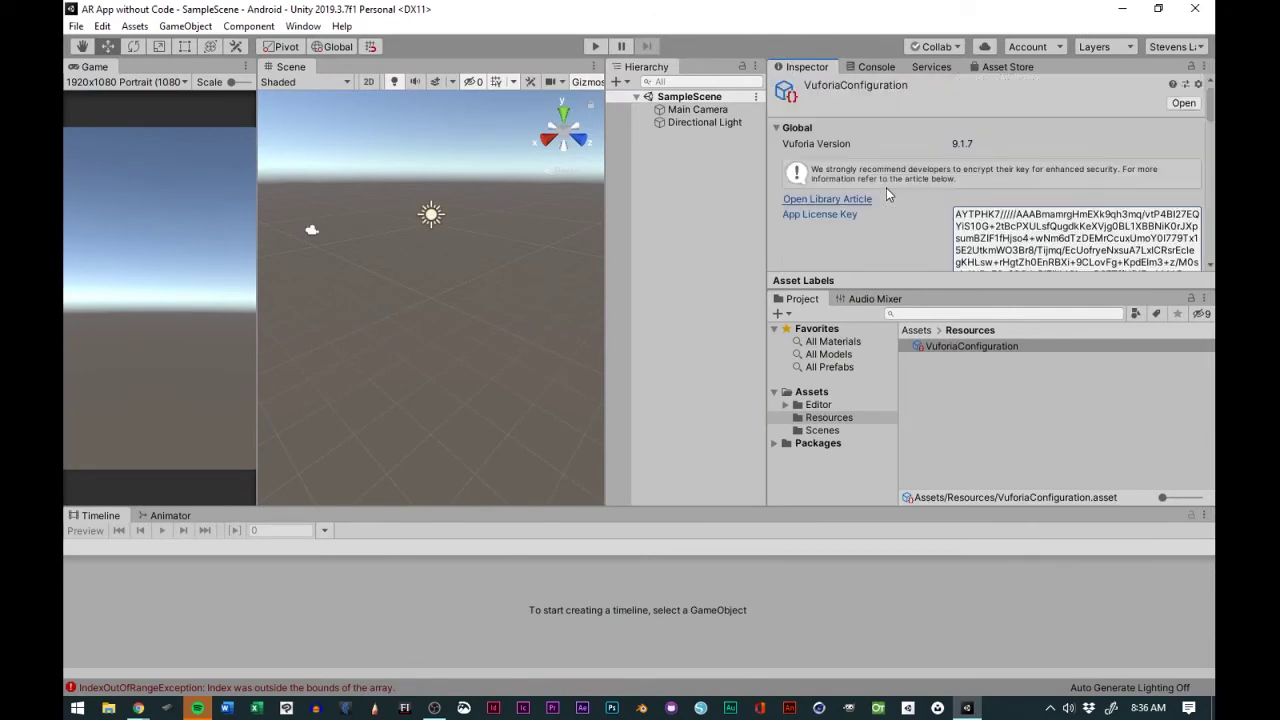
pyautogui.scroll(-3, 886, 194)
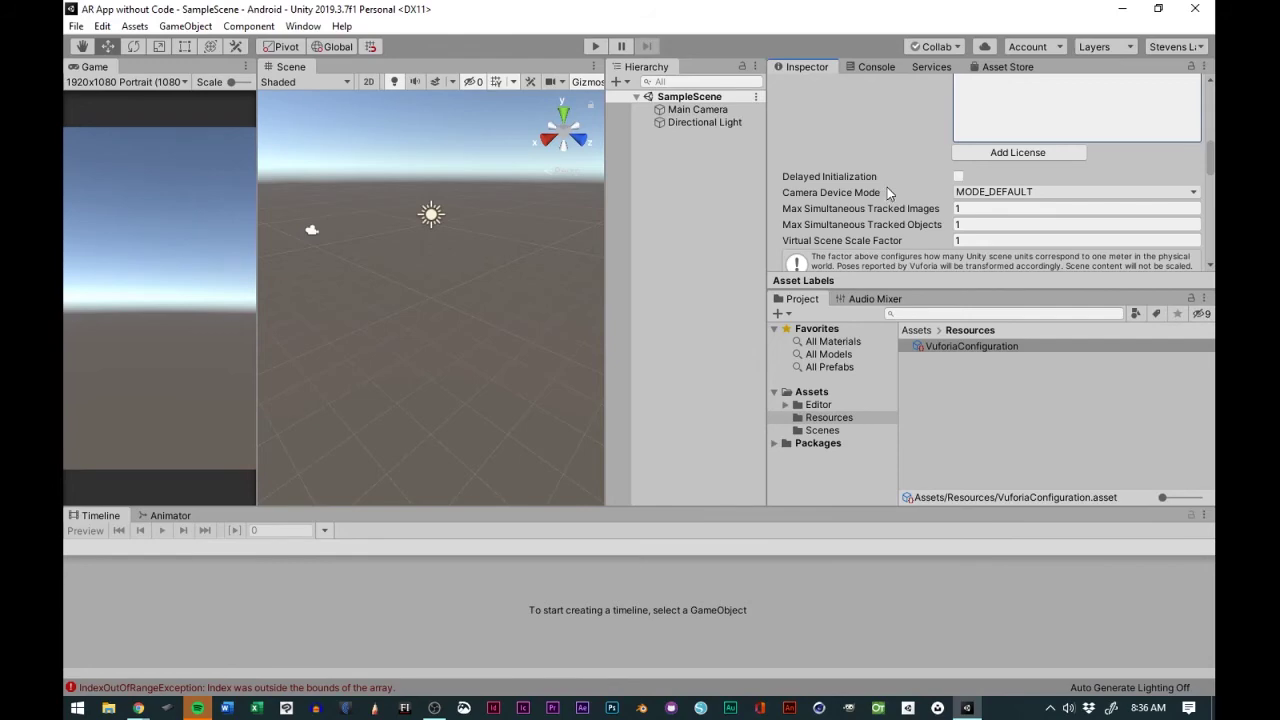
pyautogui.scroll(-4, 888, 192)
pyautogui.scroll(-3, 888, 193)
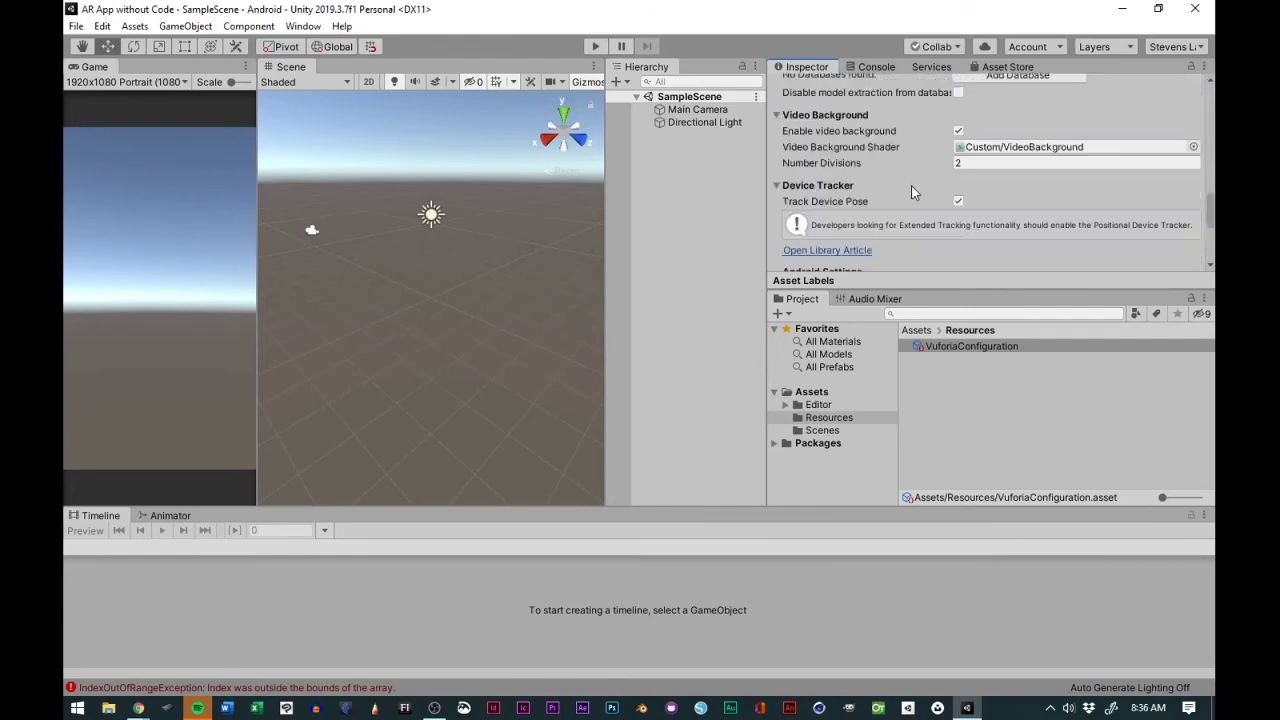
pyautogui.scroll(3, 911, 185)
pyautogui.scroll(-6, 912, 186)
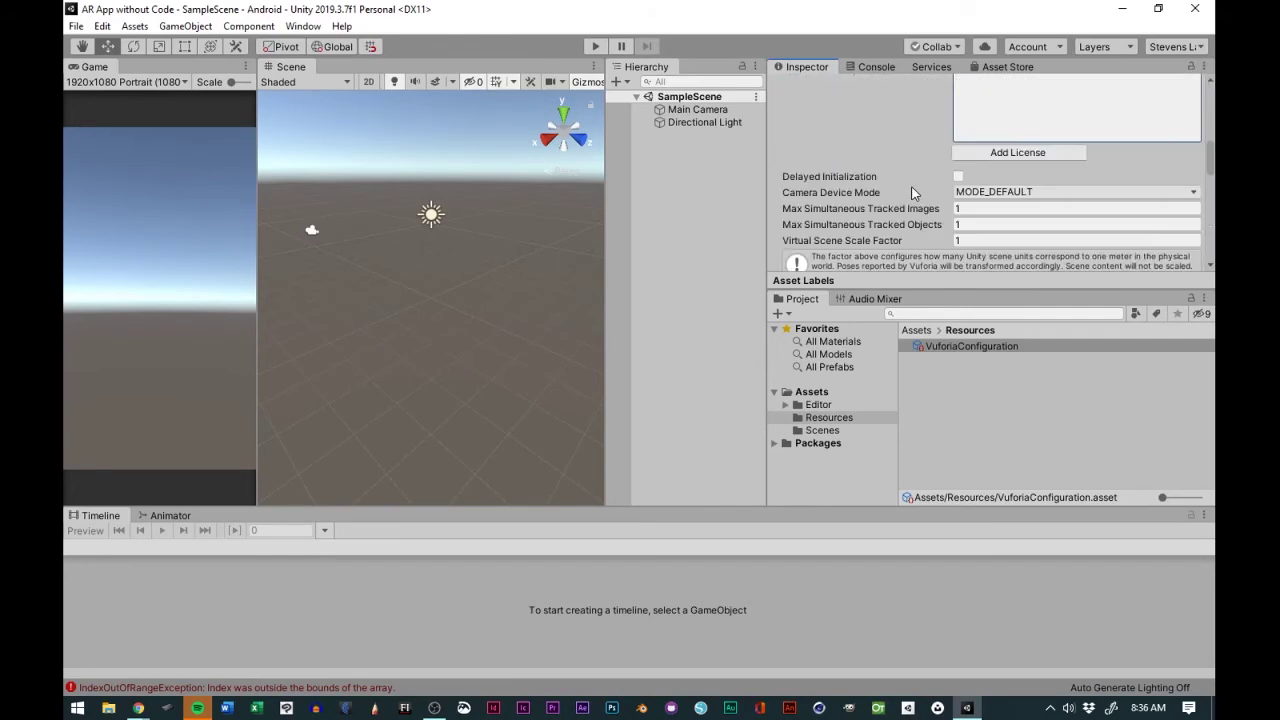
pyautogui.scroll(3, 914, 186)
pyautogui.scroll(-3, 914, 186)
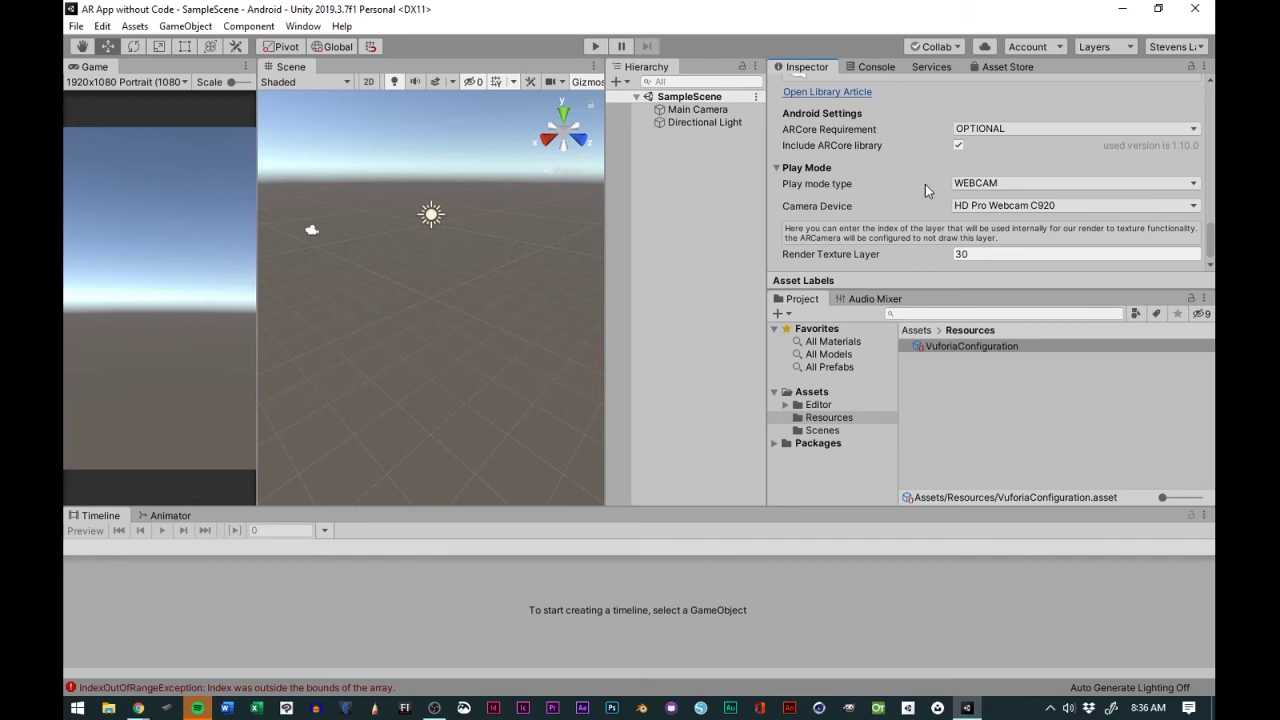
# Set ARCore Requirement to REQUIRED and expand the Play Mode foldout.
pyautogui.click(996, 128)
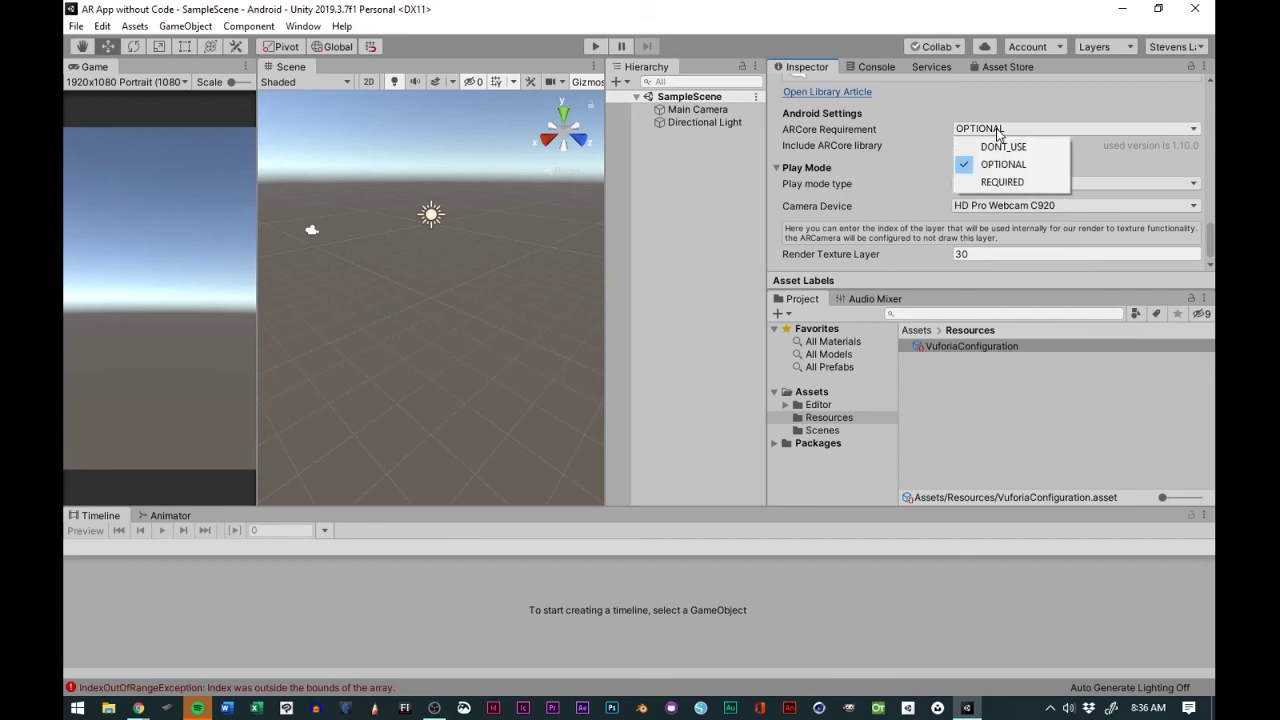
pyautogui.click(1002, 182)
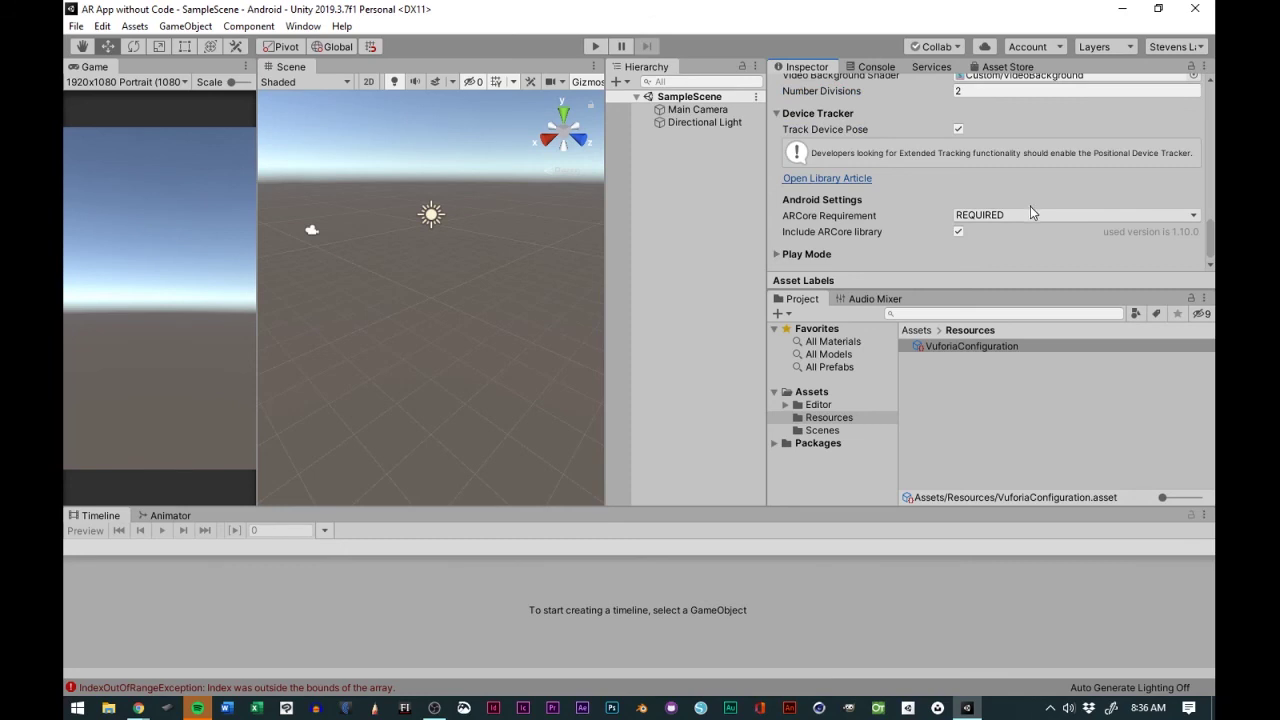
pyautogui.click(985, 219)
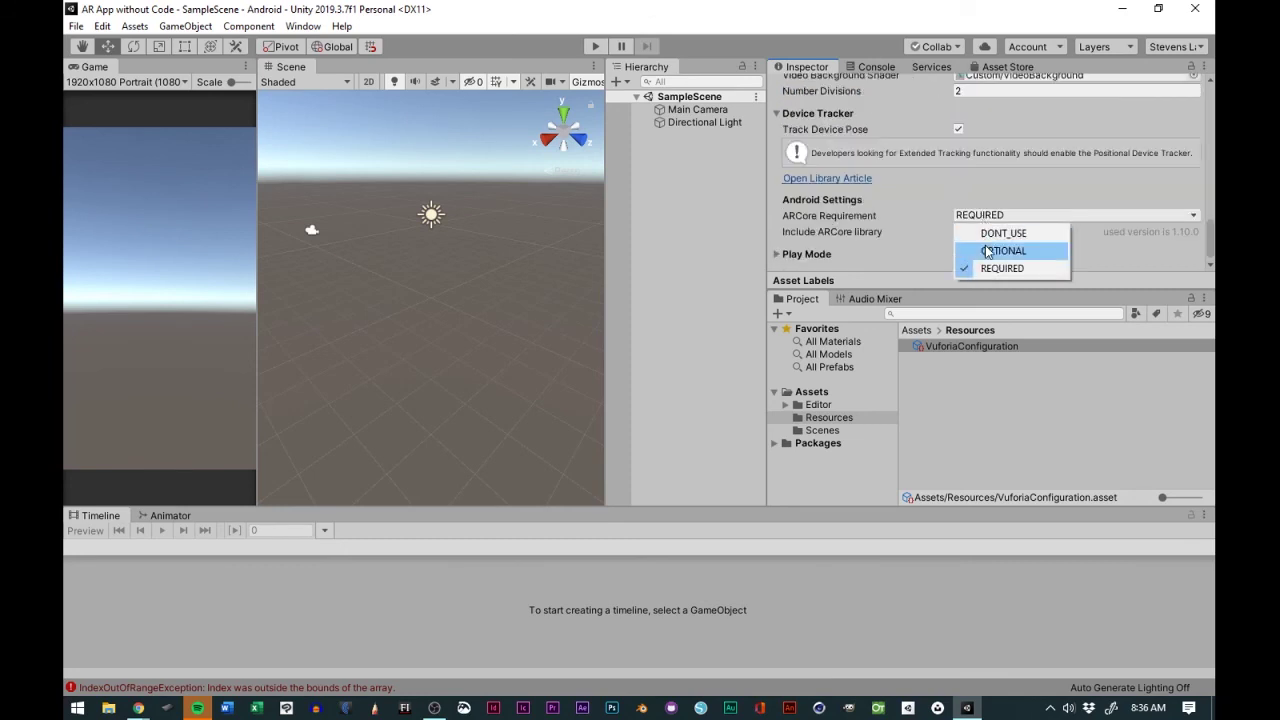
pyautogui.click(1003, 252)
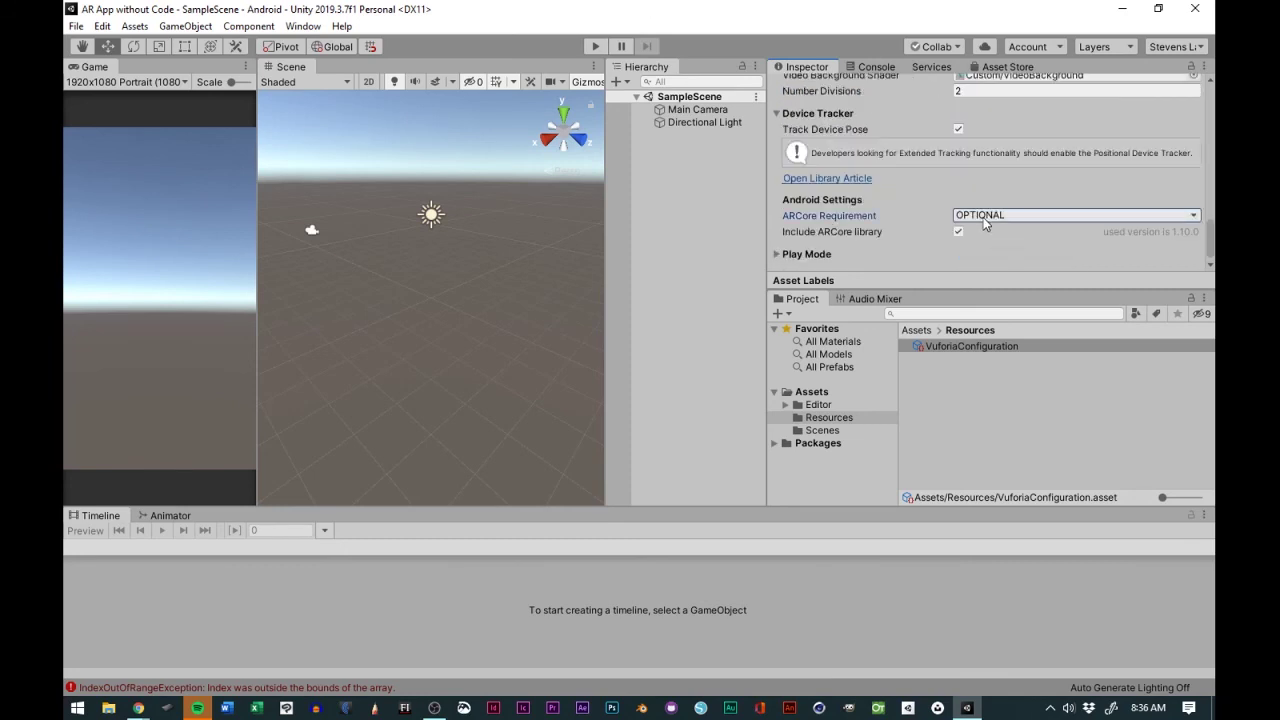
pyautogui.click(983, 217)
pyautogui.click(990, 268)
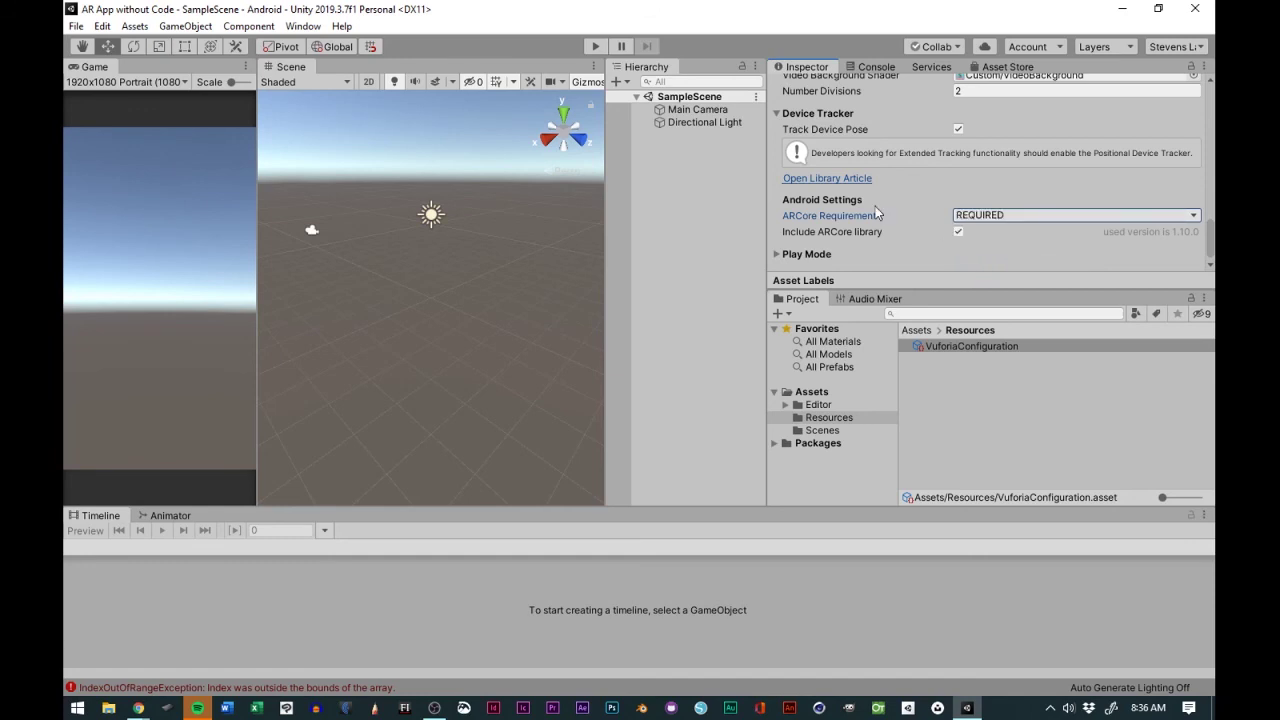
pyautogui.click(783, 250)
pyautogui.scroll(-2, 891, 244)
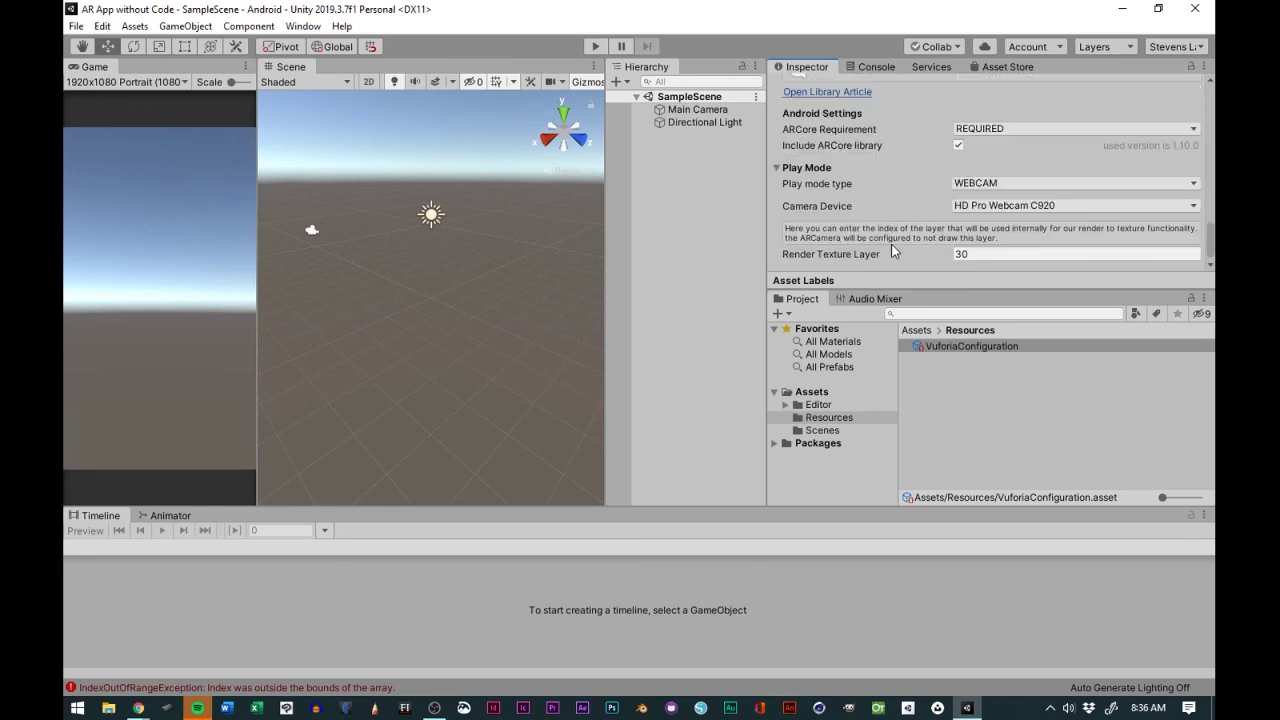